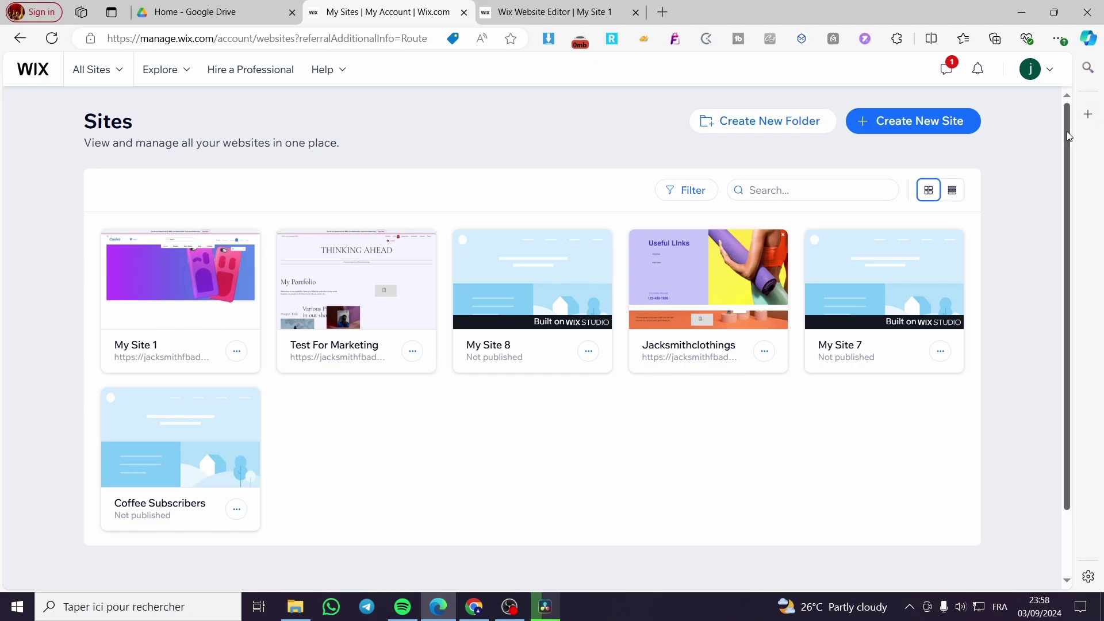
# - Show the account's sites as a list and look through all of them
pyautogui.scroll(-1, 1073, 268)
pyautogui.scroll(1, 1074, 270)
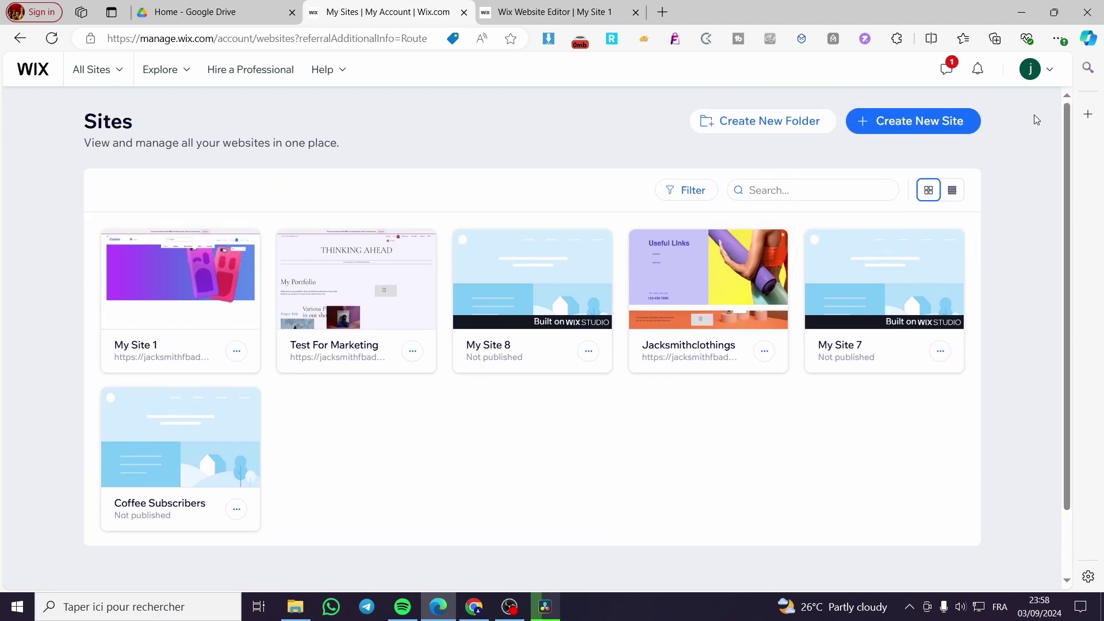
pyautogui.click(958, 194)
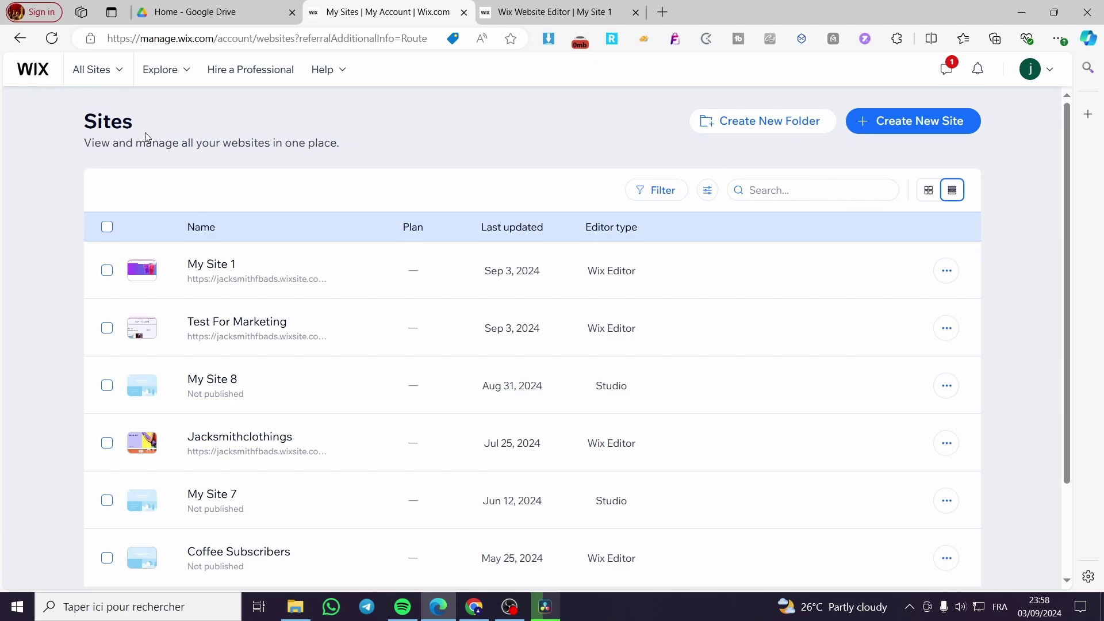
pyautogui.moveTo(145, 136); pyautogui.dragTo(50, 136)
pyautogui.click(187, 139)
pyautogui.scroll(-2, 370, 294)
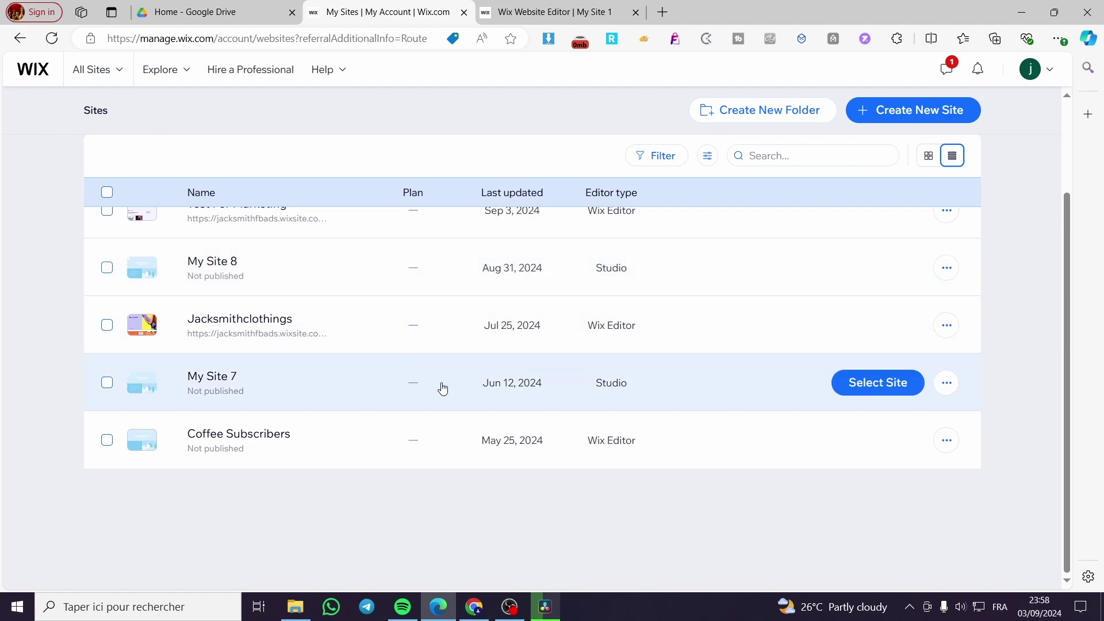
pyautogui.scroll(2, 443, 389)
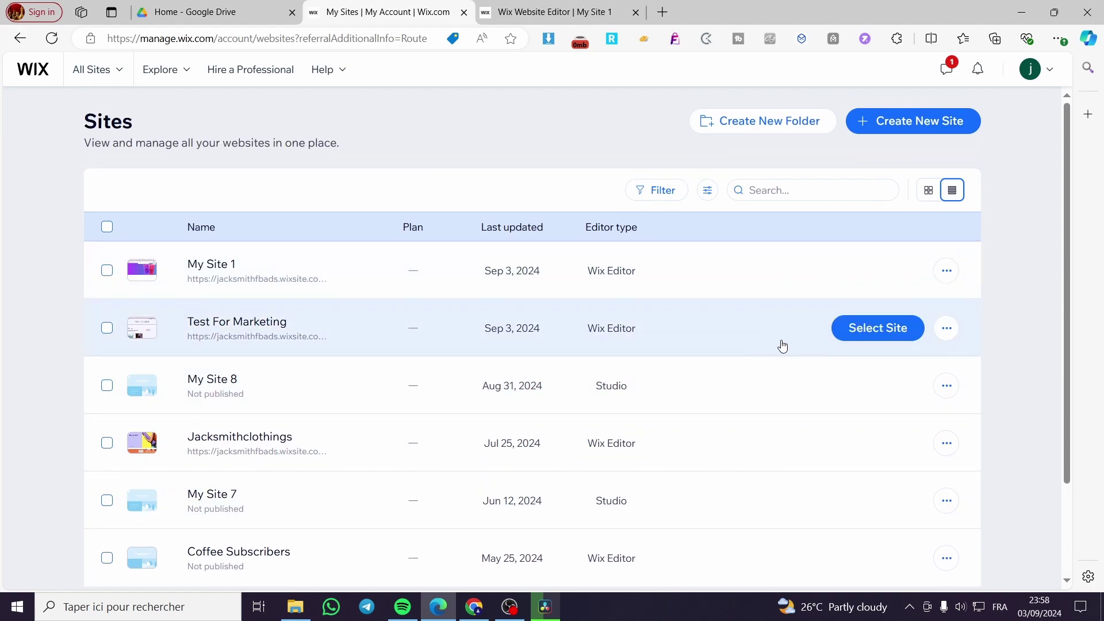
# - Check the new site creation page, close it, and open the dashboard of My Site 1
pyautogui.click(872, 127)
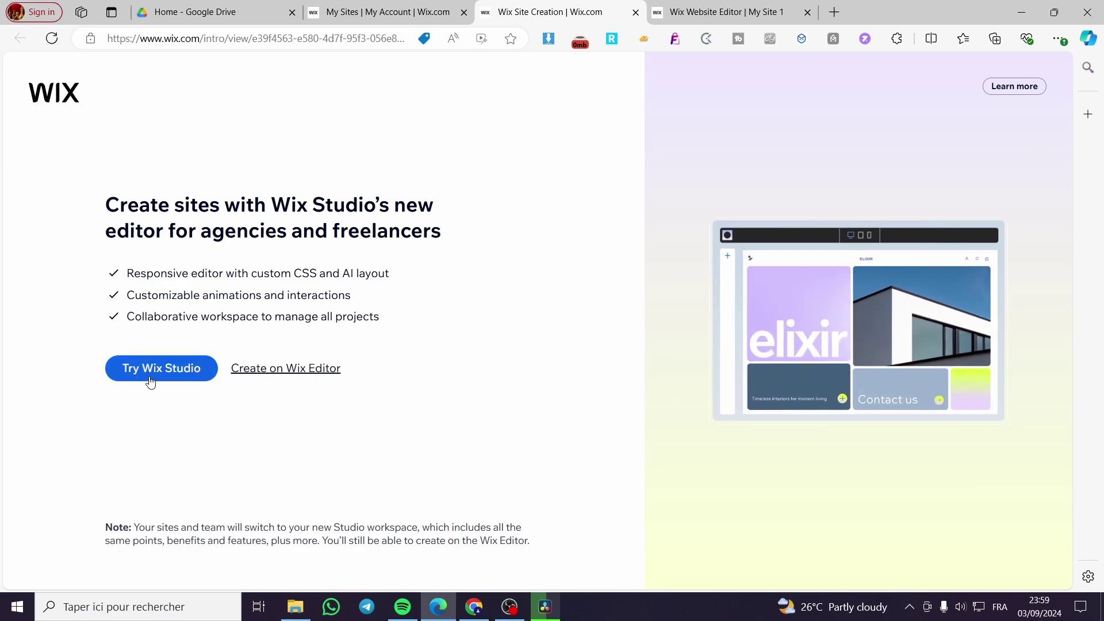
pyautogui.click(636, 12)
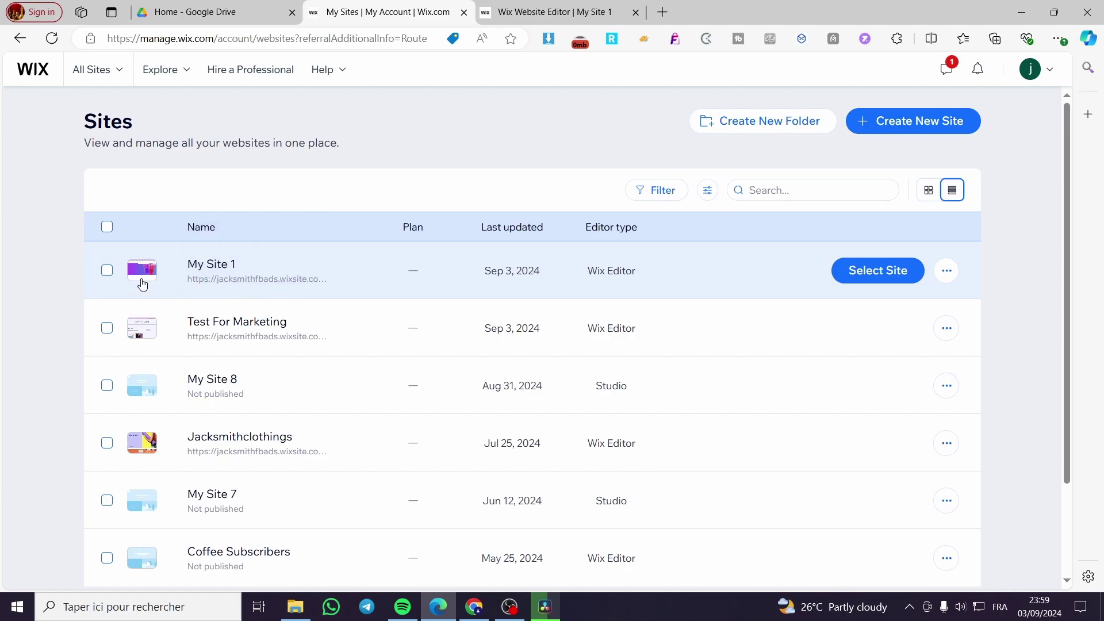
pyautogui.click(887, 277)
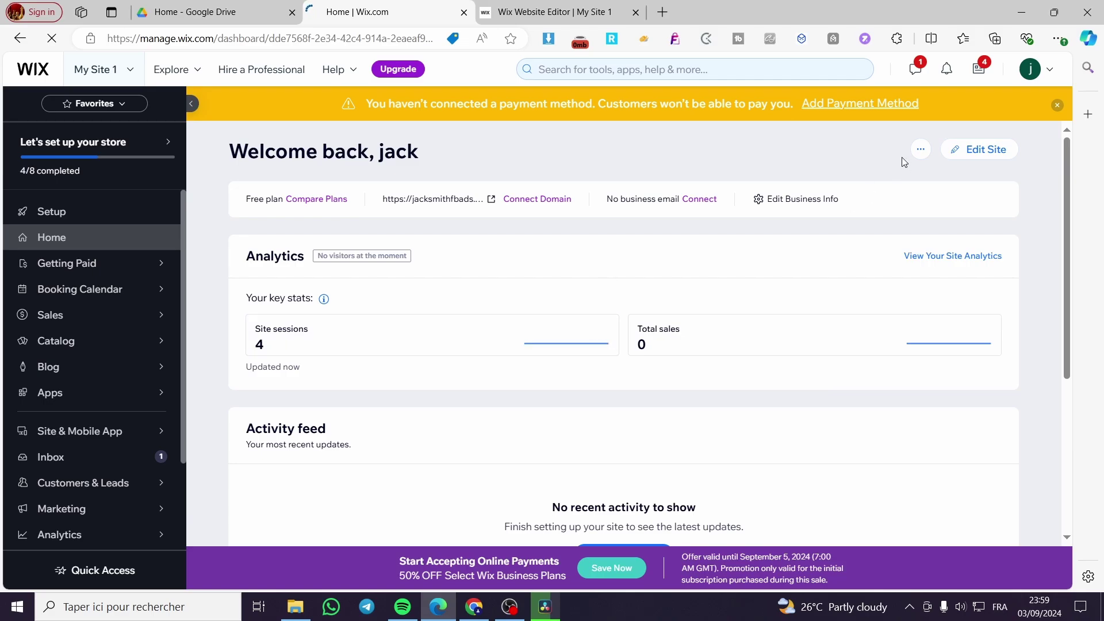
# - Switch to the already open editor of My Site 1, close the site pages list and look over the Home page
pyautogui.click(552, 12)
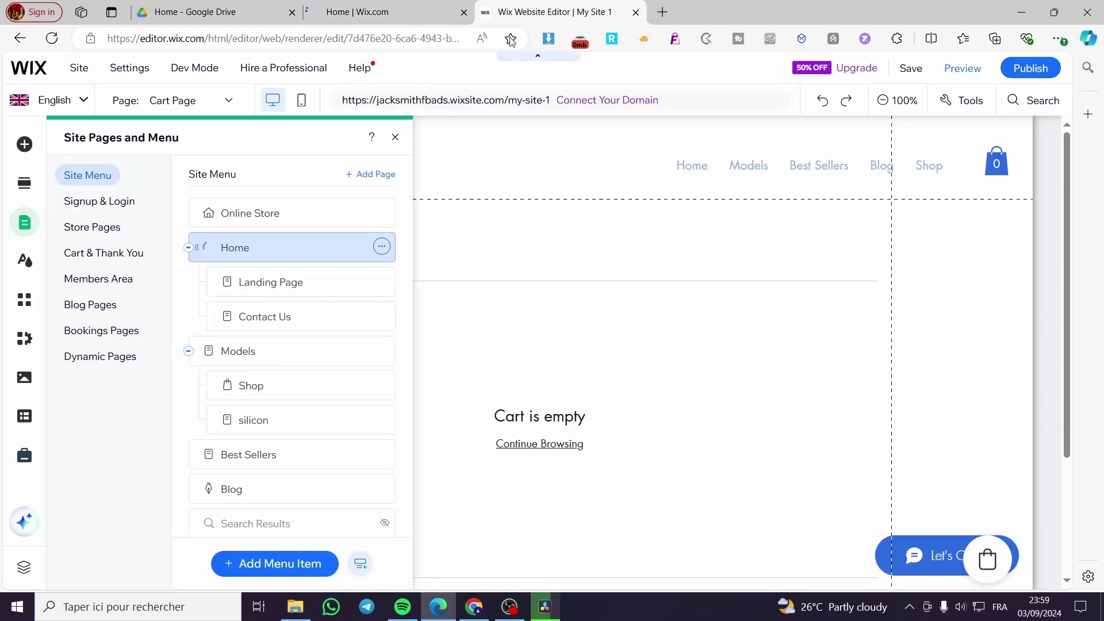
pyautogui.click(397, 138)
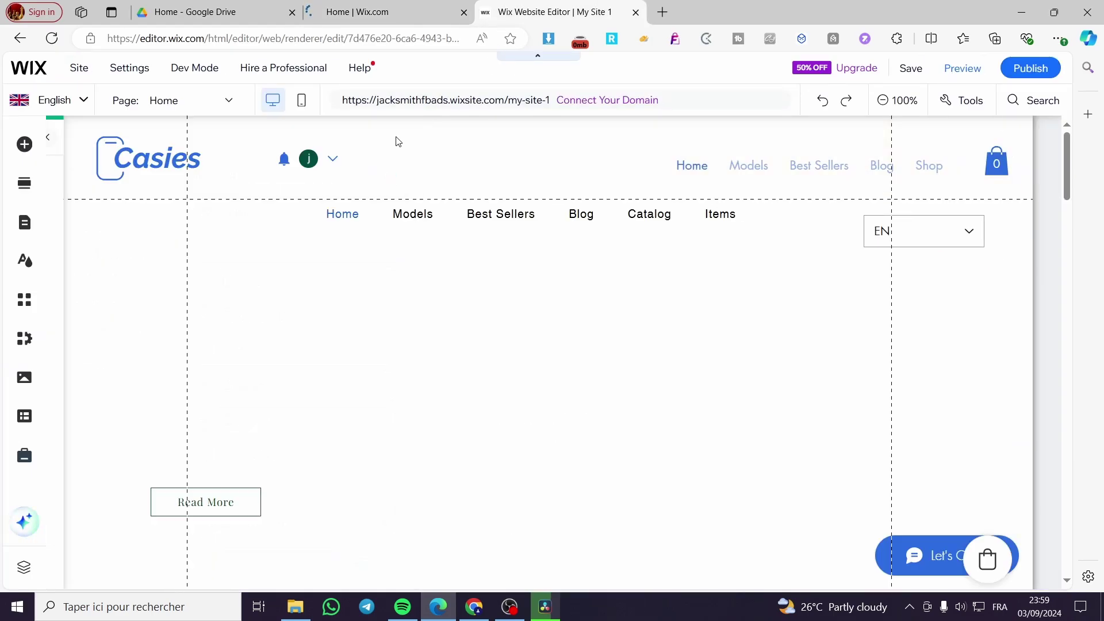
pyautogui.scroll(-8, 689, 351)
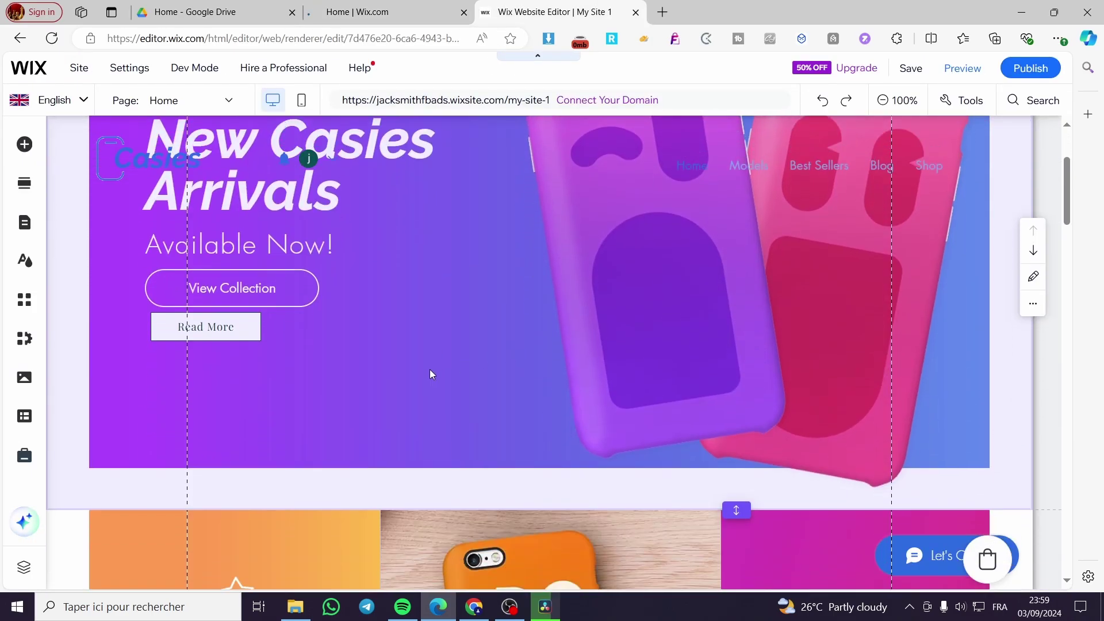
pyautogui.scroll(8, 498, 356)
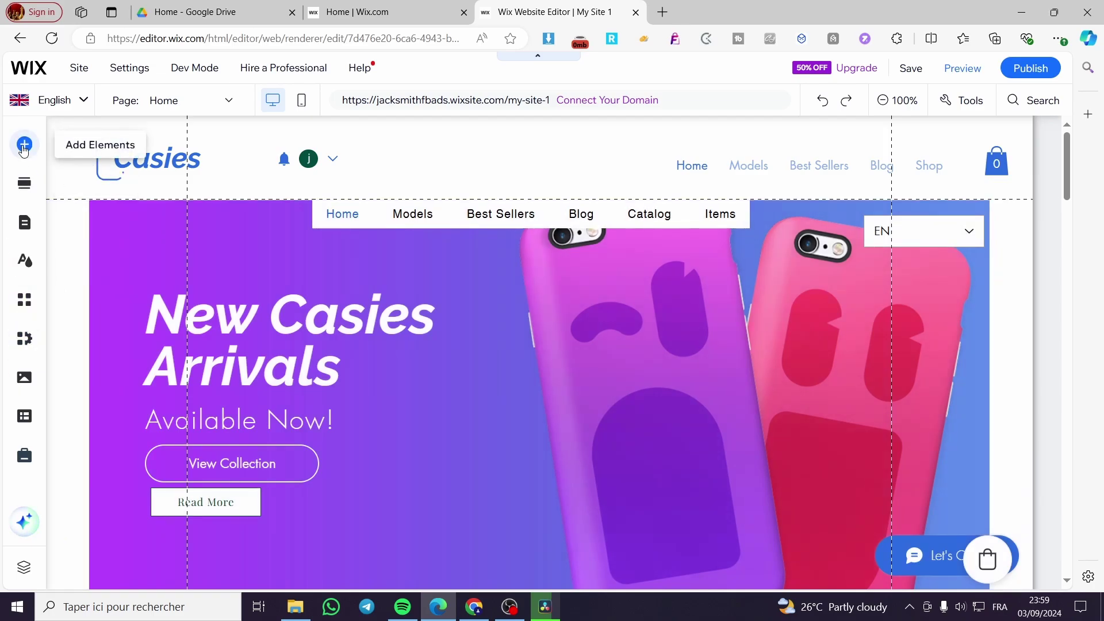
# - Search the Wix App Market for "Wix Stores", check the app's page and close the market
pyautogui.click(23, 301)
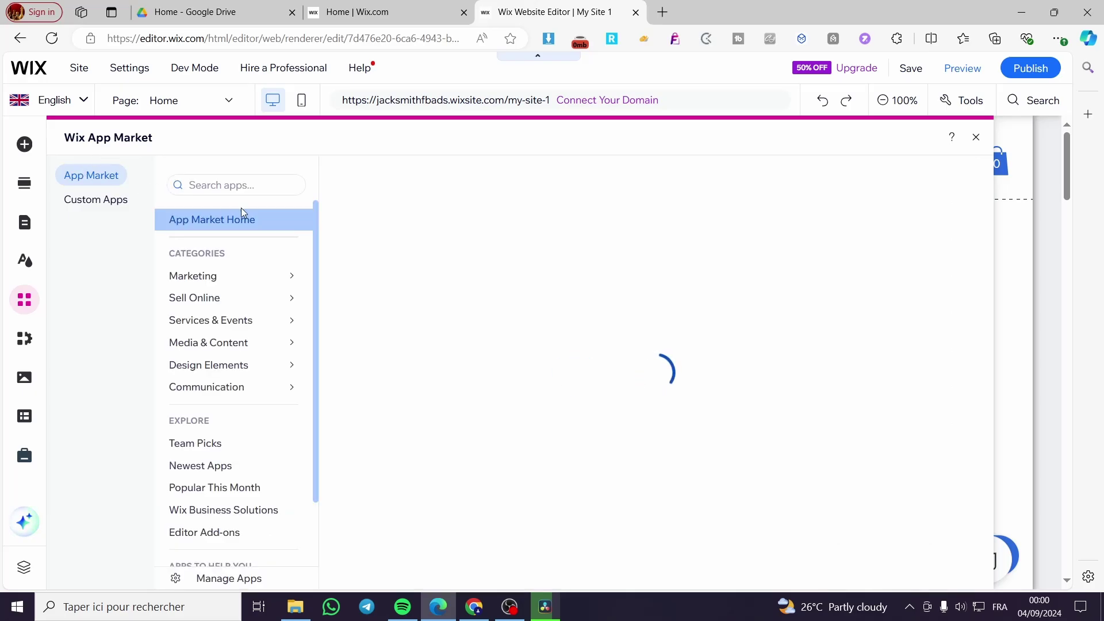
pyautogui.click(272, 185)
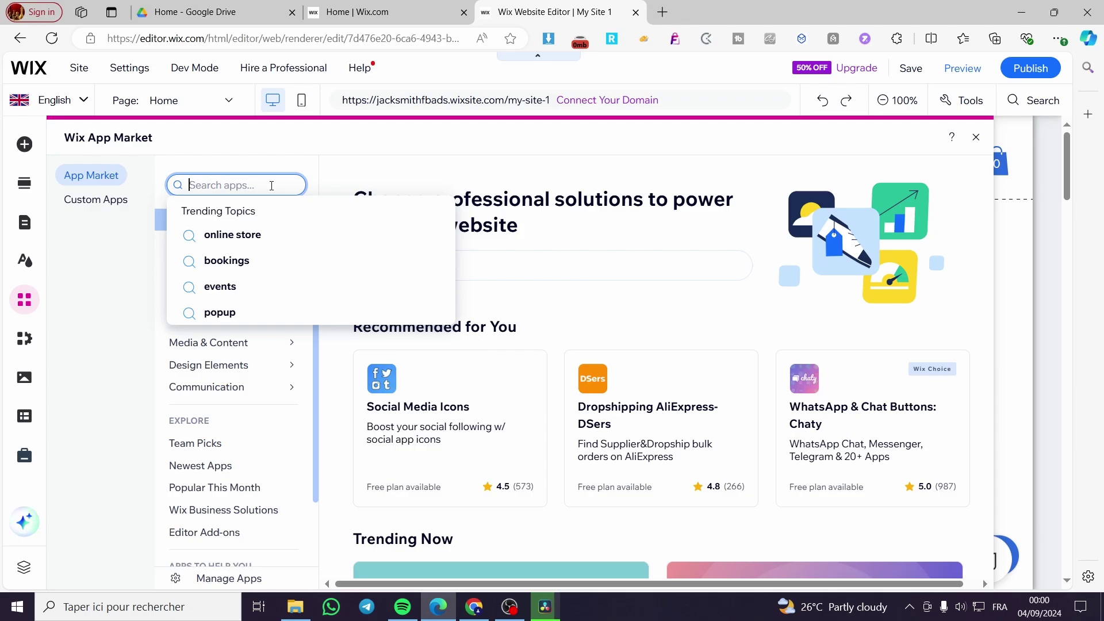
pyautogui.write('Wi')
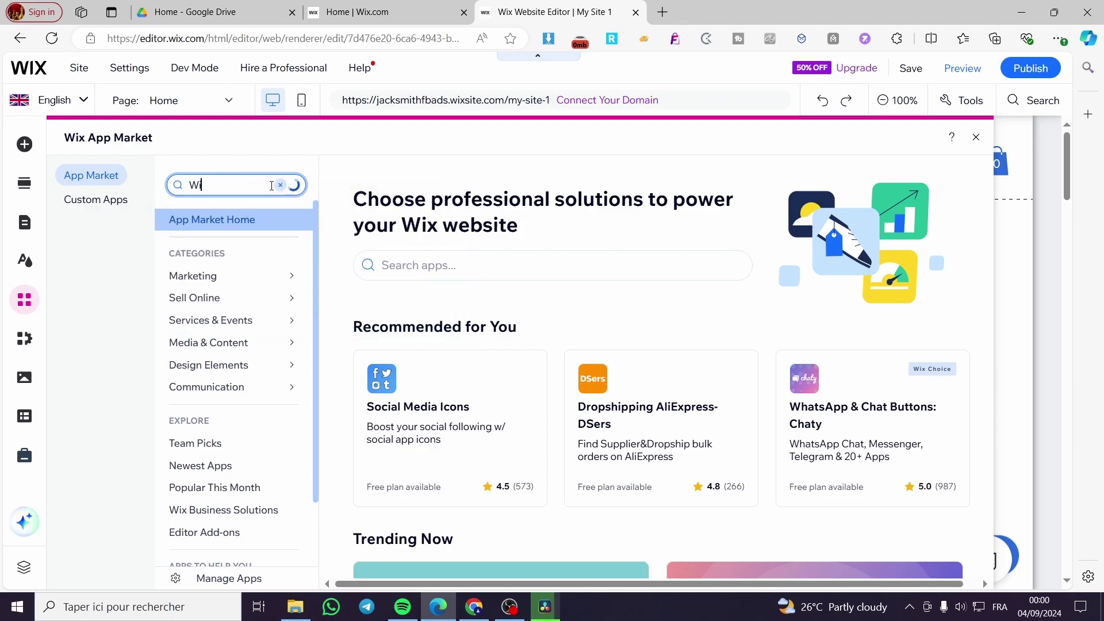
pyautogui.write('x Stores')
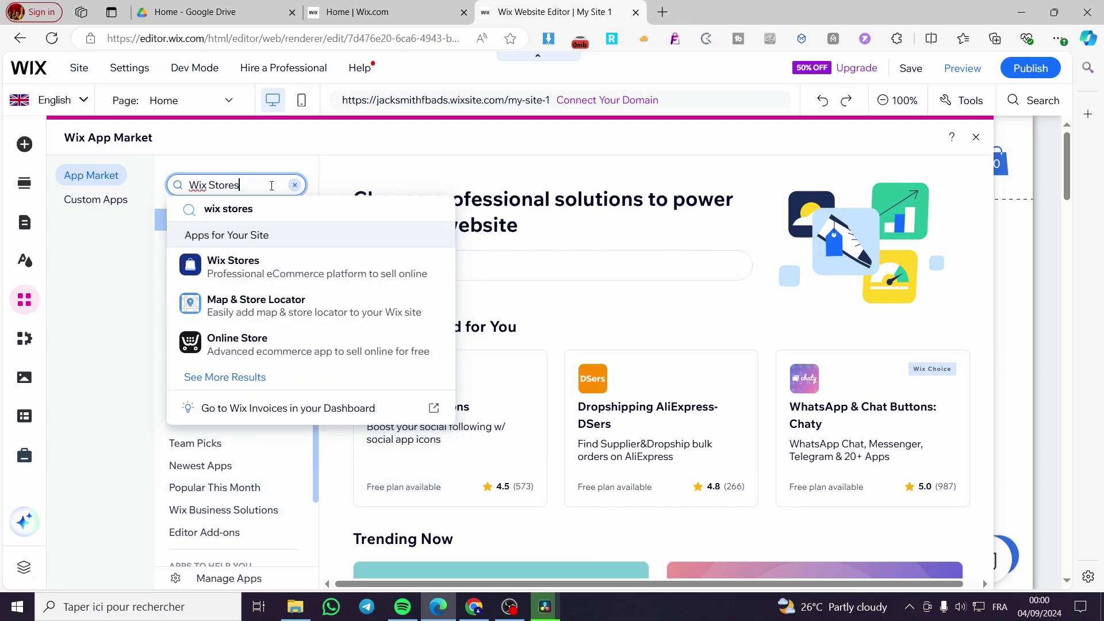
pyautogui.click(228, 266)
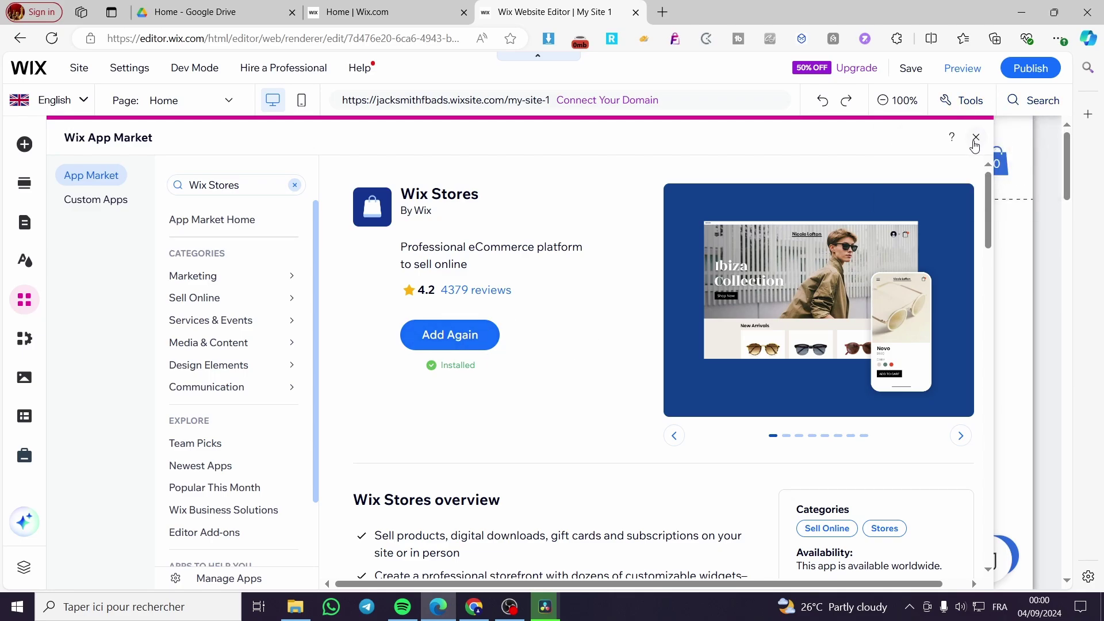
pyautogui.click(977, 138)
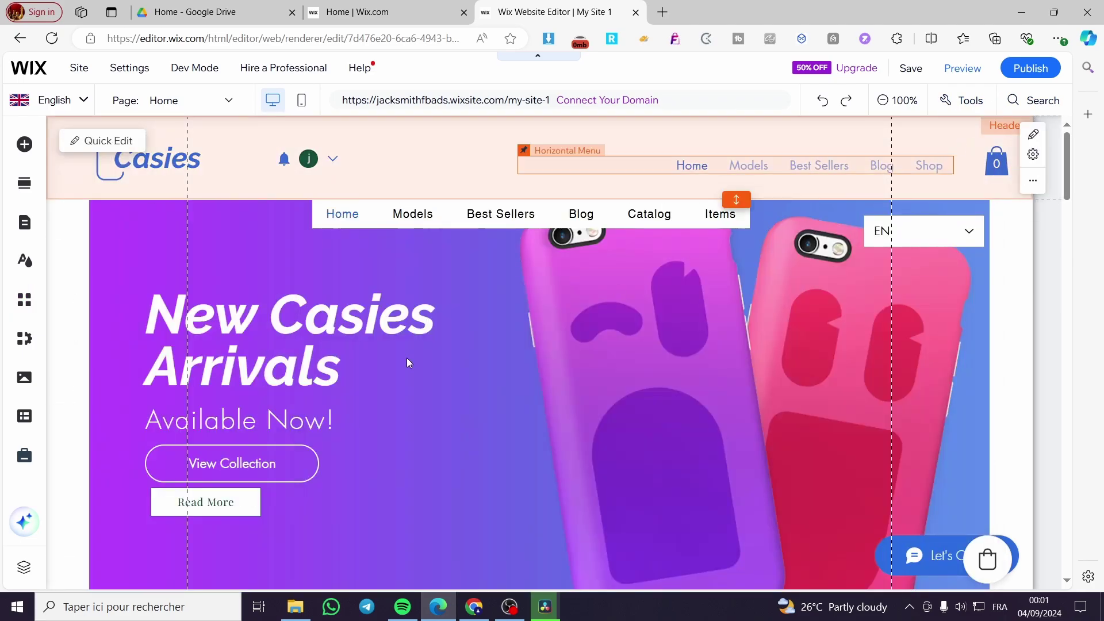
# - Examine the Store elements that can be added to the site, including Cart Icon, Add To Cart Button and Currency Converter
pyautogui.scroll(-2, 284, 395)
pyautogui.scroll(-8, 284, 395)
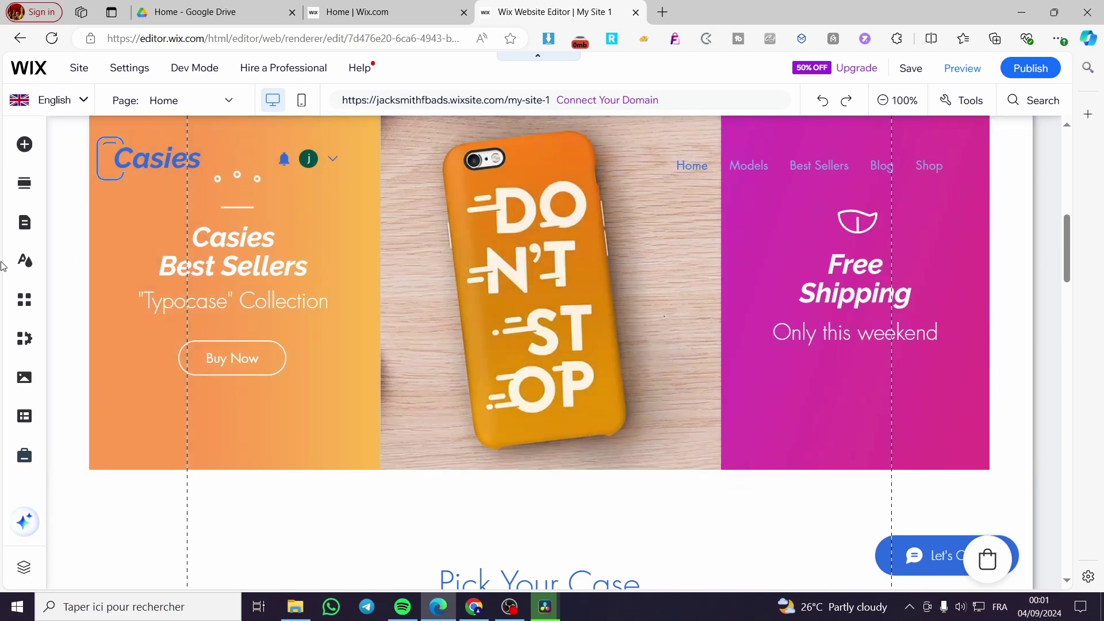
pyautogui.scroll(10, 364, 382)
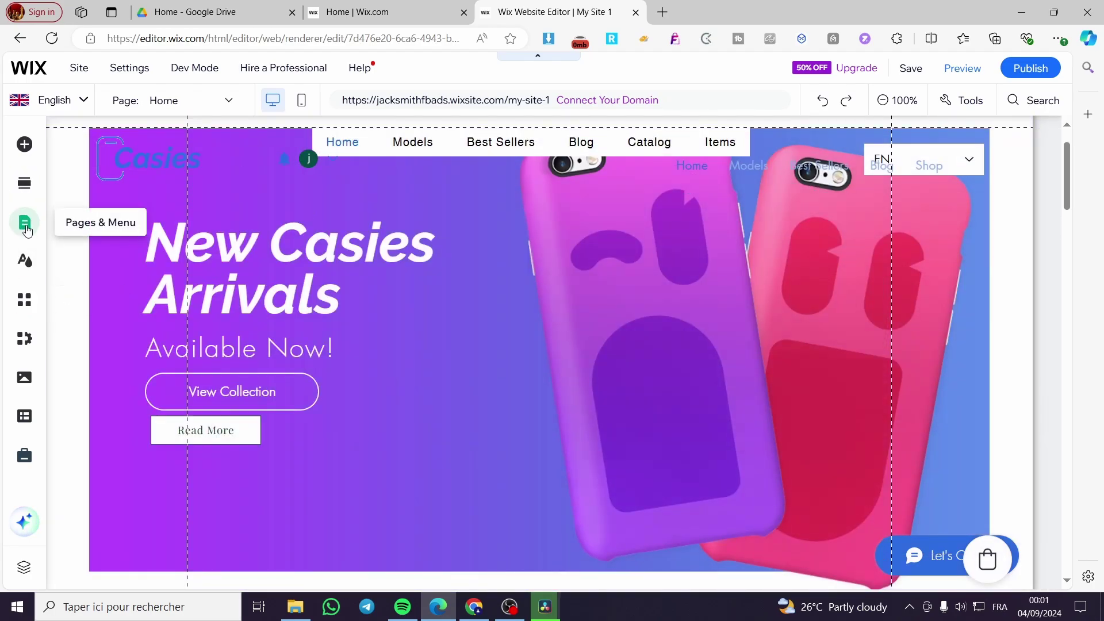
pyautogui.click(25, 145)
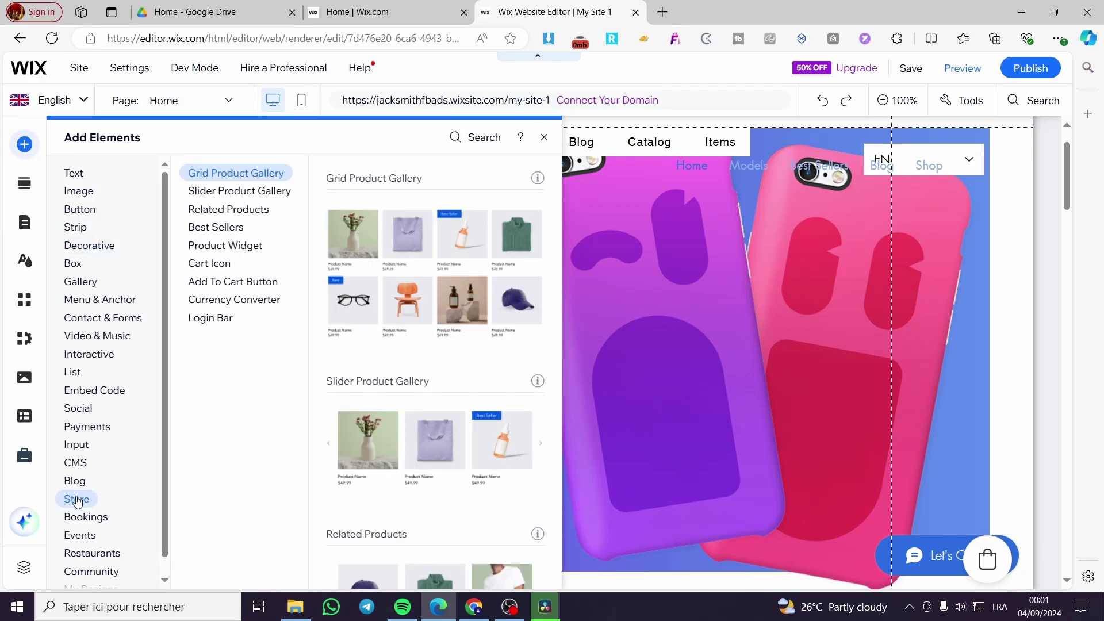
pyautogui.click(73, 173)
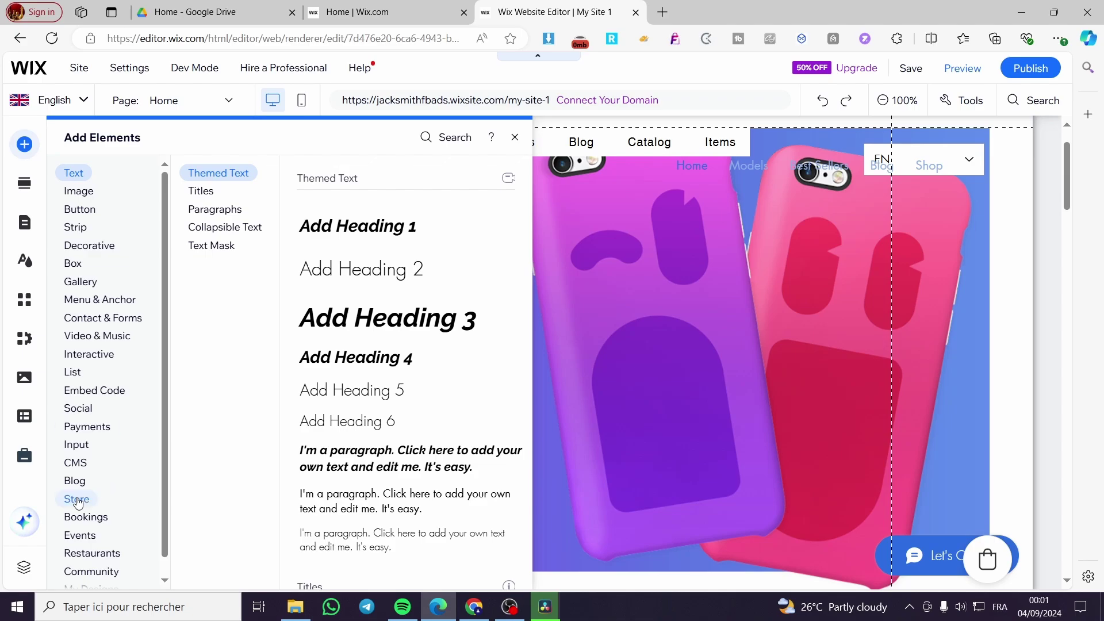
pyautogui.click(78, 500)
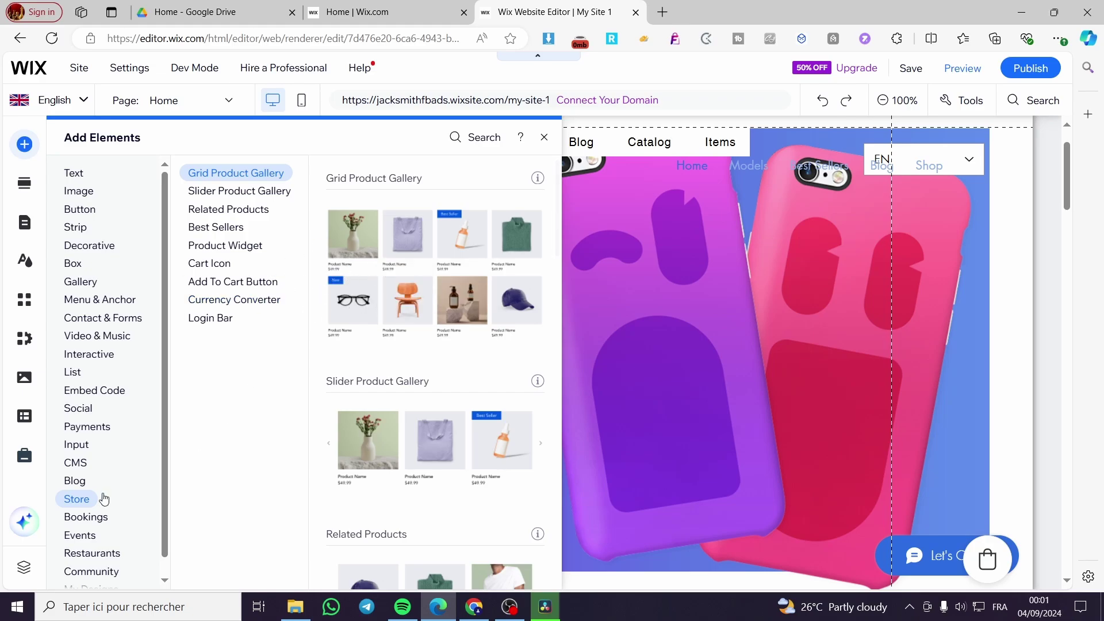
pyautogui.click(208, 264)
pyautogui.click(226, 228)
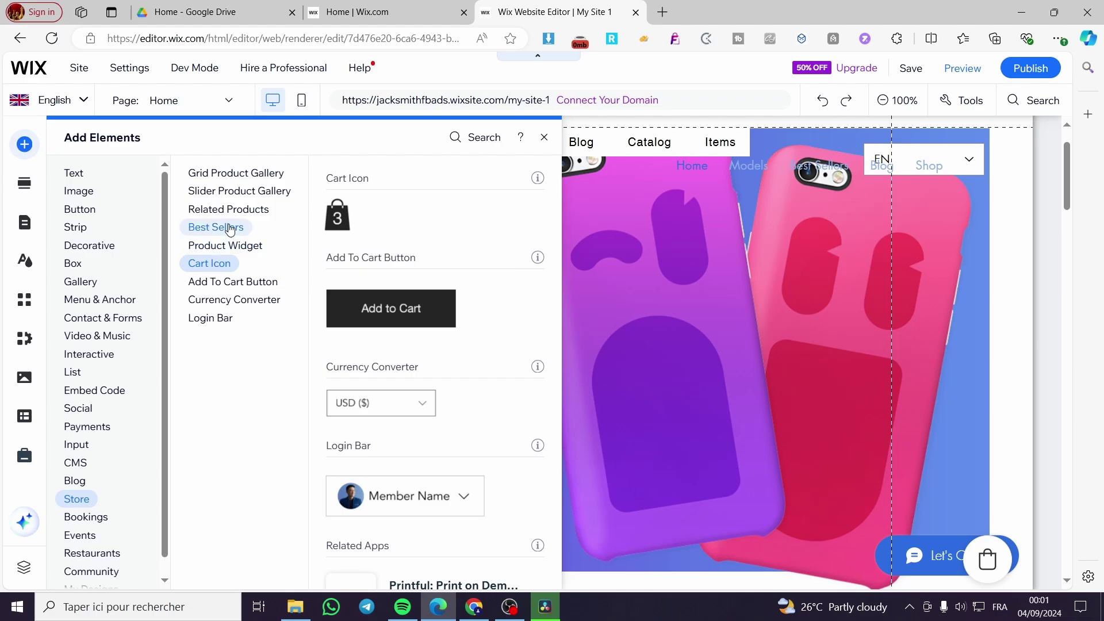
pyautogui.click(231, 247)
pyautogui.click(231, 266)
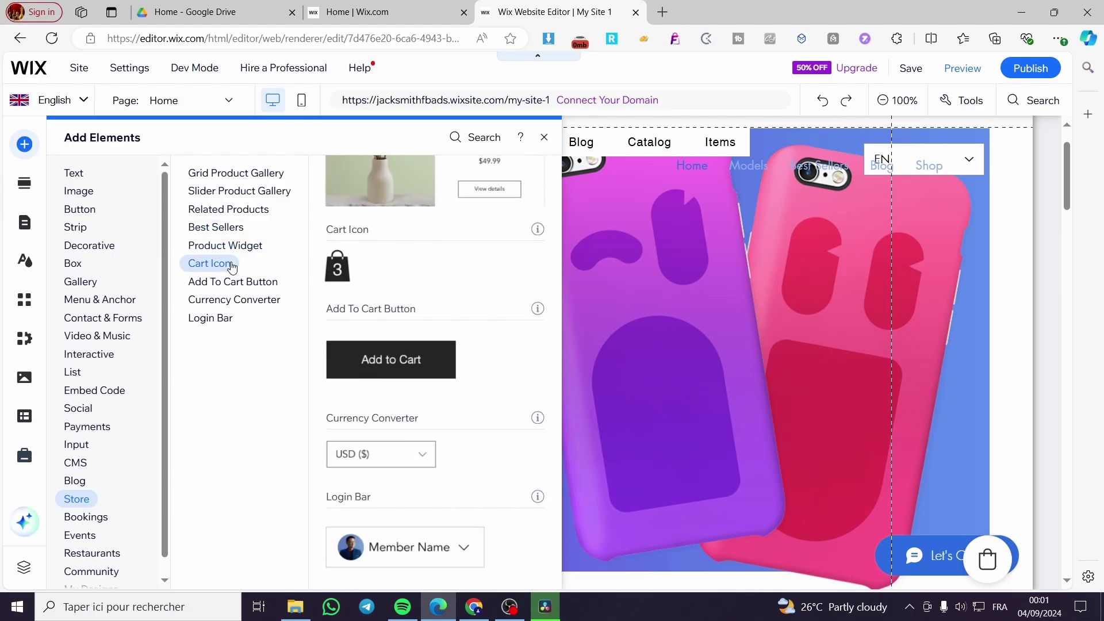
pyautogui.click(233, 287)
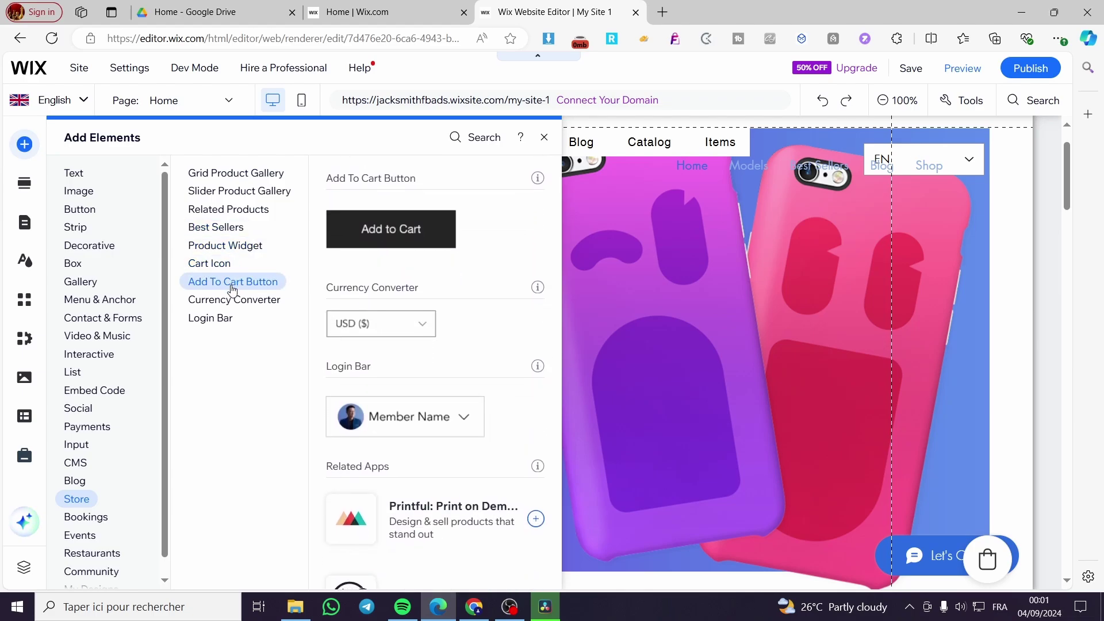
pyautogui.click(240, 300)
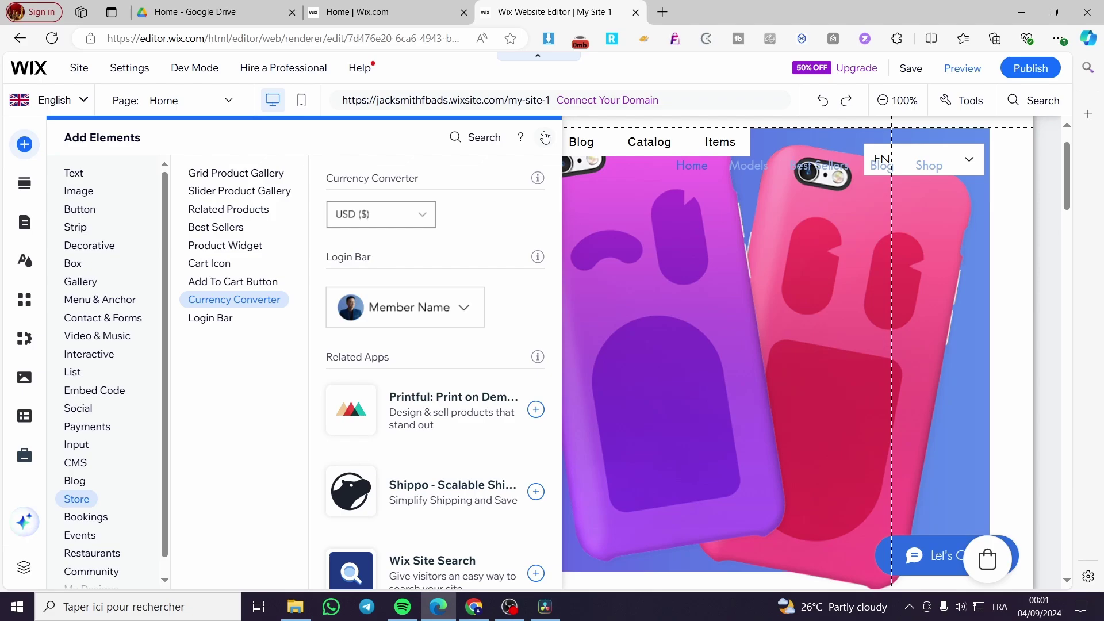
# - Open the Cart Page from the Cart & Thank You pages and look over its layout
pyautogui.click(24, 224)
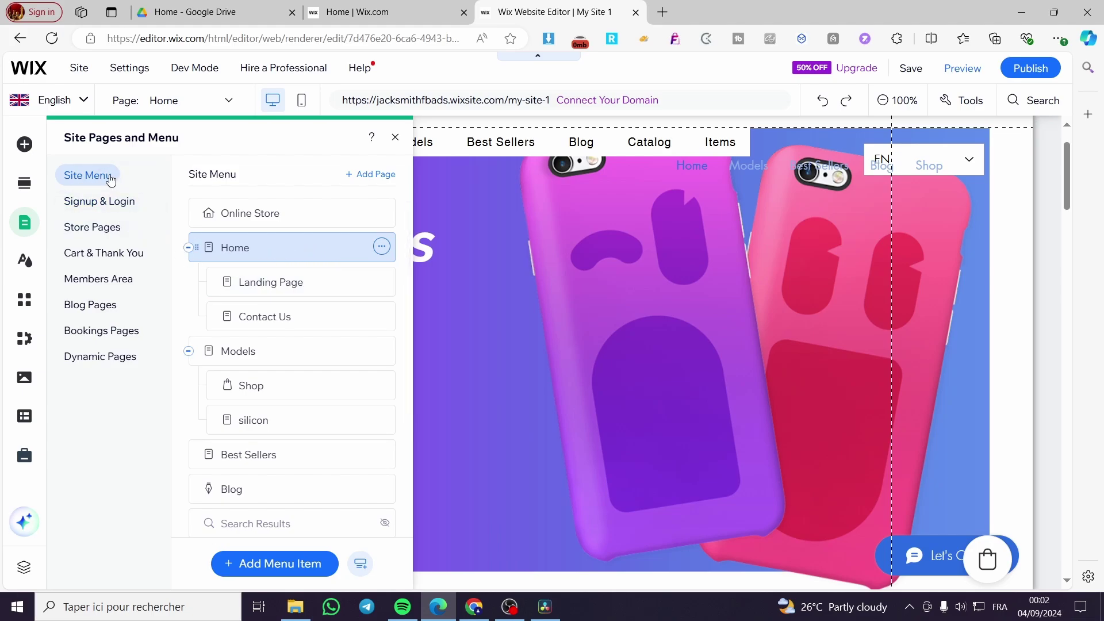
pyautogui.click(110, 257)
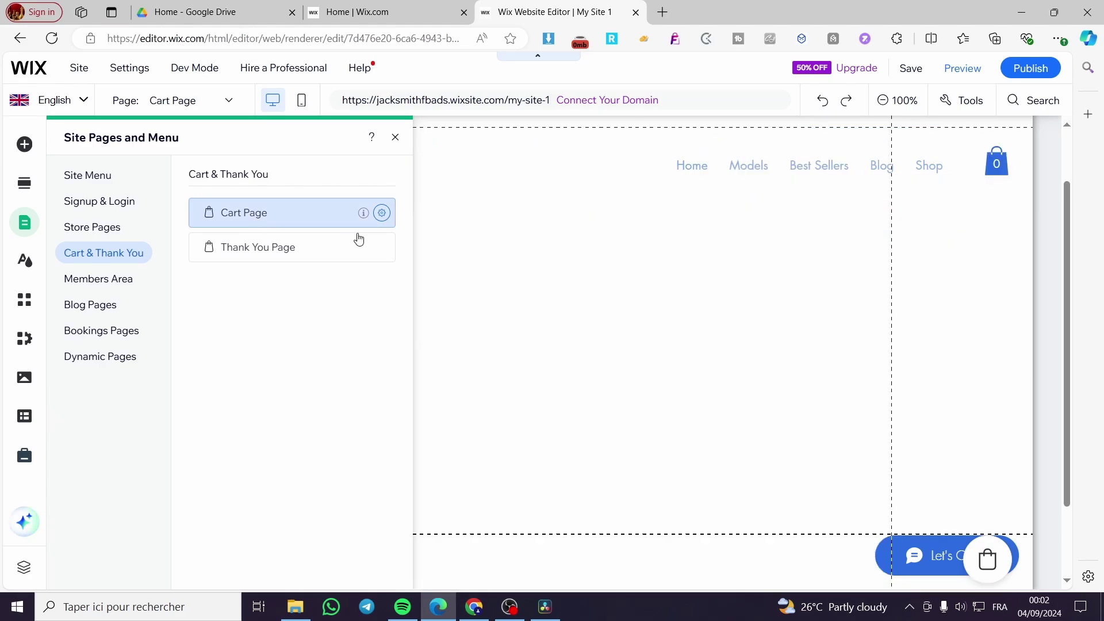
pyautogui.click(396, 137)
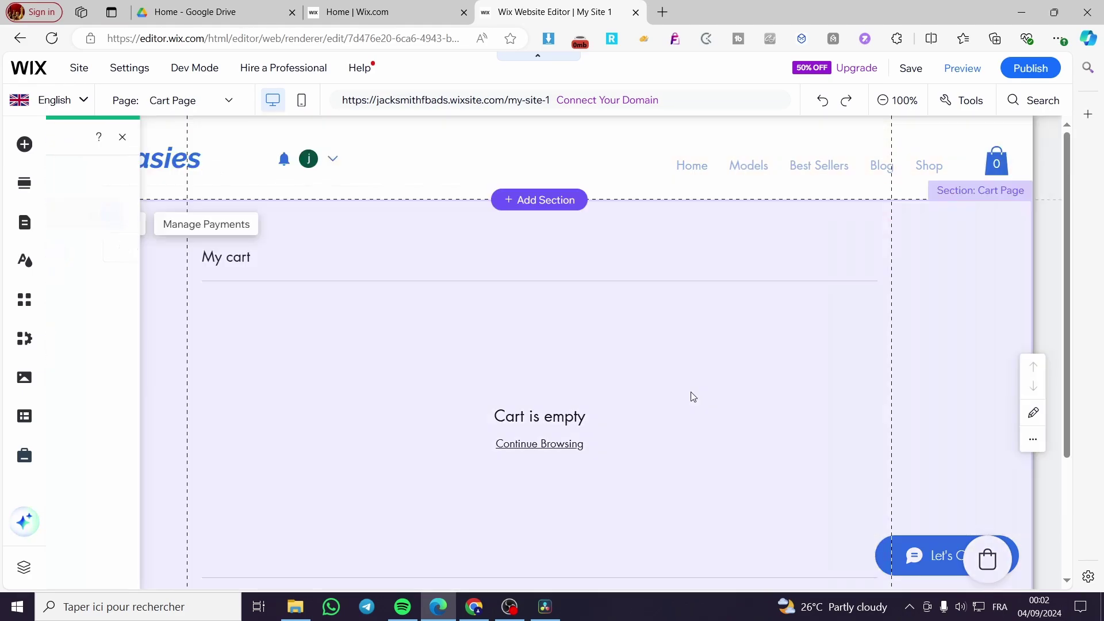
pyautogui.scroll(-3, 467, 397)
pyautogui.scroll(3, 586, 417)
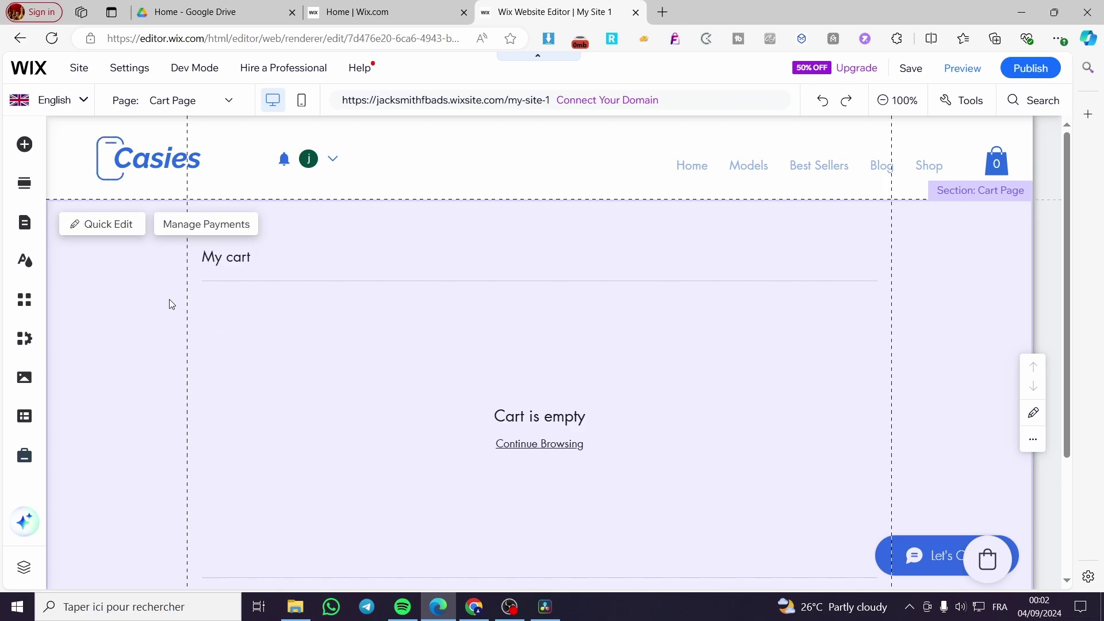
# - Open the Cart Page's settings through Quick Edit and move the dialog off the cart preview
pyautogui.click(113, 233)
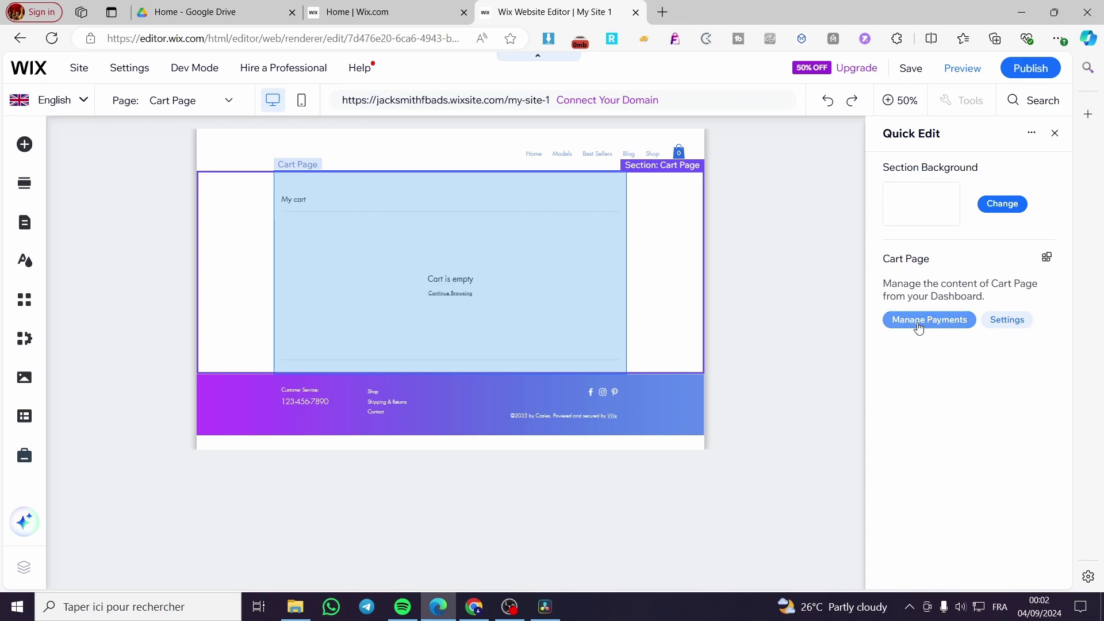
pyautogui.click(1007, 320)
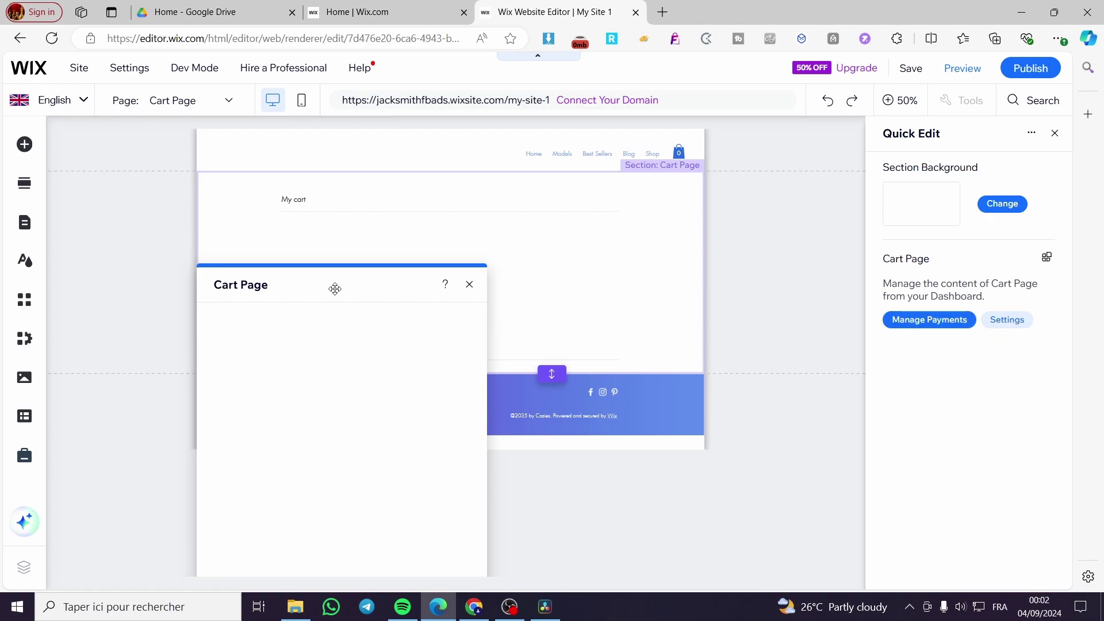
pyautogui.moveTo(336, 289); pyautogui.dragTo(251, 167)
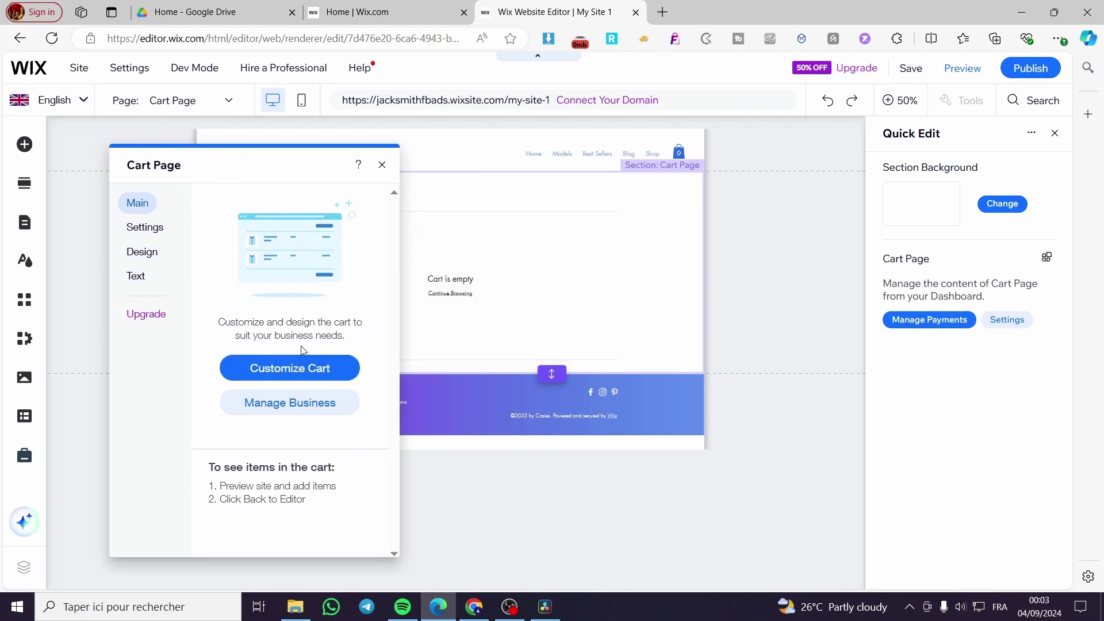
# - Open the cart customization settings and review the displayed items, Continue Browsing link and express checkout options
pyautogui.click(309, 375)
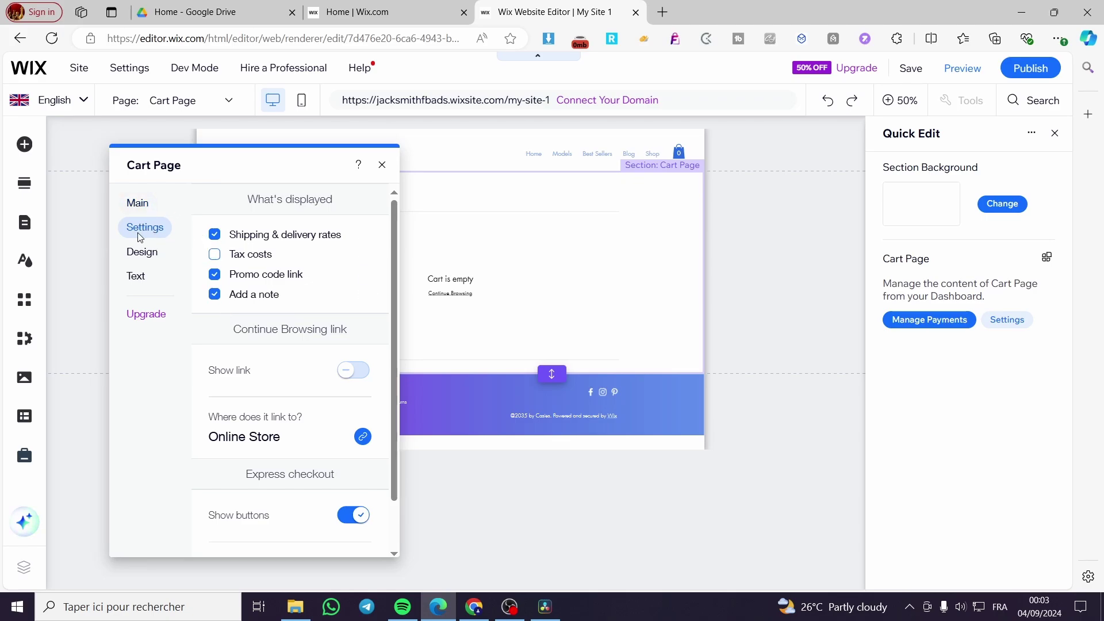
pyautogui.scroll(-1, 279, 288)
pyautogui.scroll(1, 271, 276)
pyautogui.moveTo(307, 164); pyautogui.dragTo(254, 163)
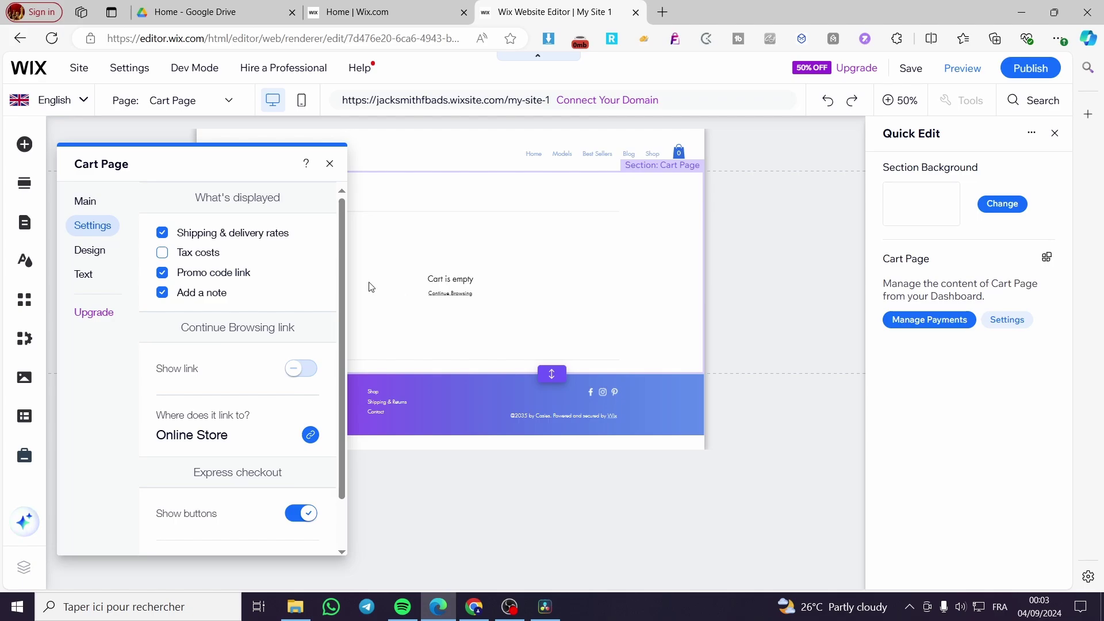
# - Turn on the Continue Browsing link for the cart page and leave the express checkout buttons shown
pyautogui.scroll(-1, 239, 337)
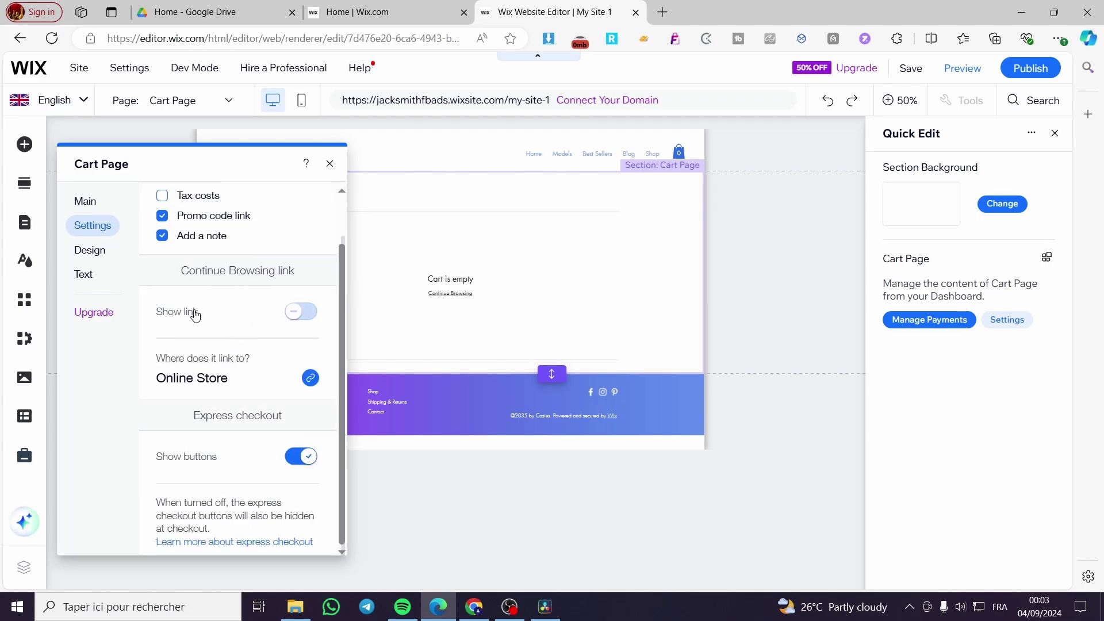
pyautogui.click(291, 313)
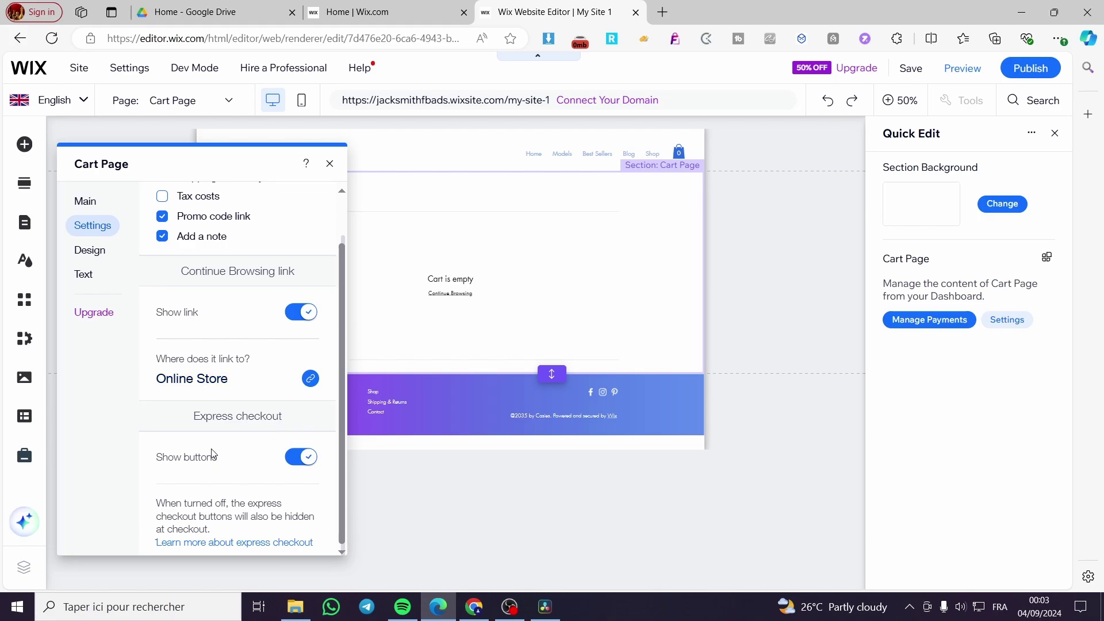
pyautogui.click(311, 463)
pyautogui.click(297, 463)
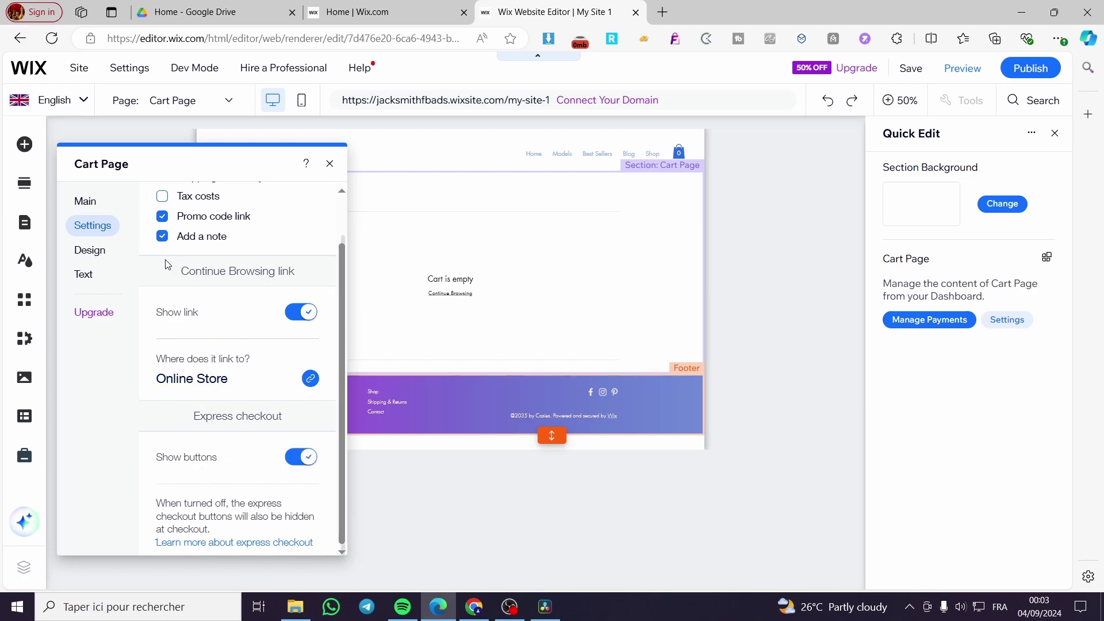
# - Open the cart page's design settings and look over the background, divider, text and button options
pyautogui.click(89, 251)
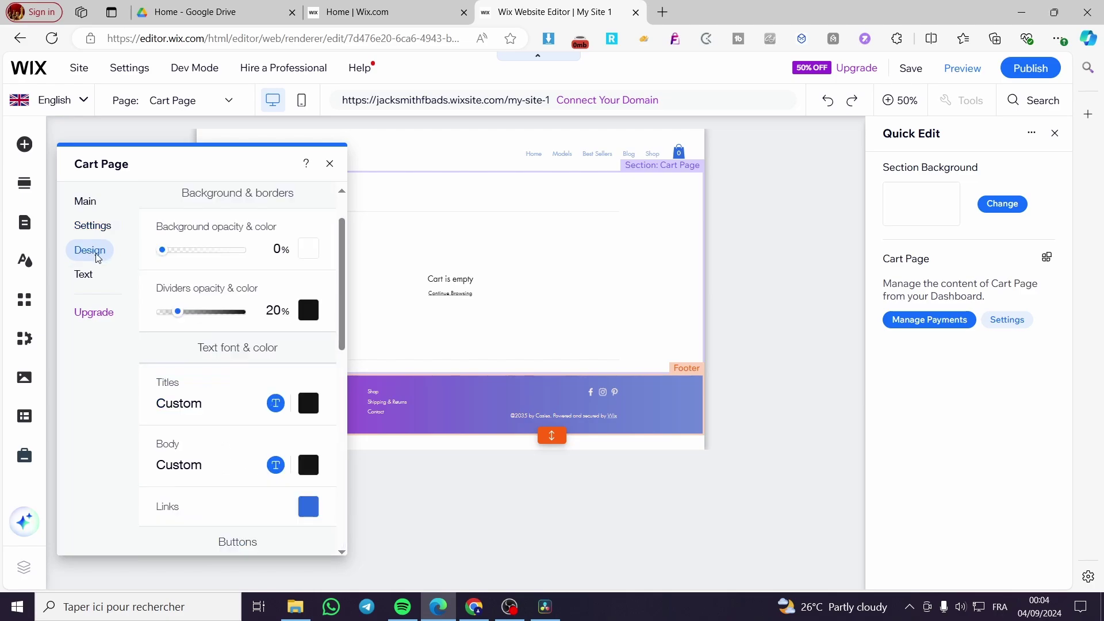
pyautogui.scroll(-3, 212, 286)
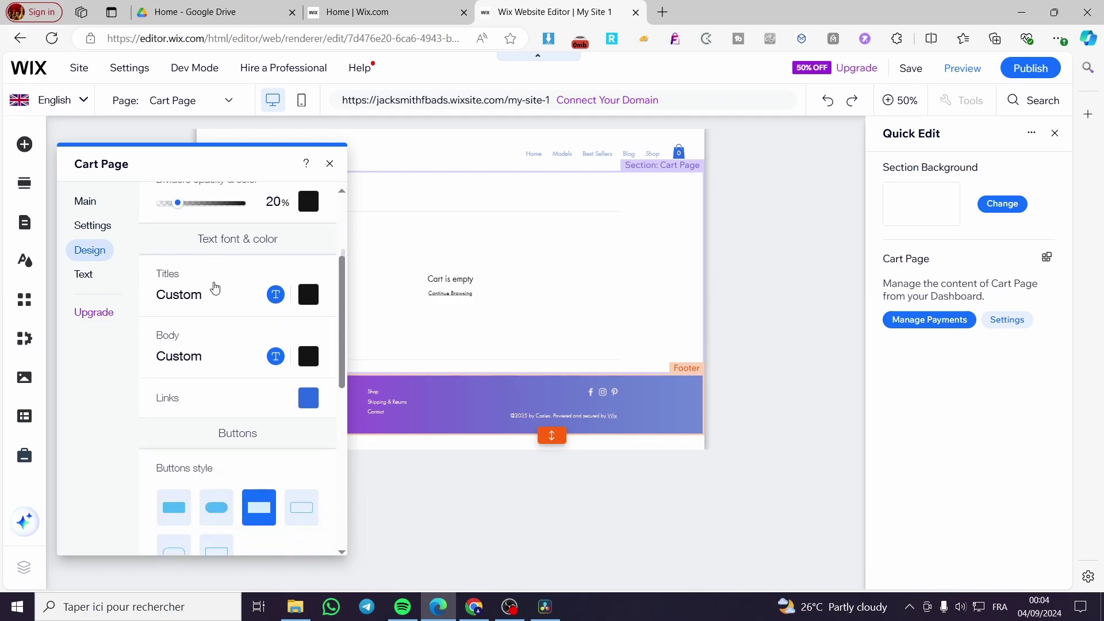
pyautogui.scroll(4, 212, 286)
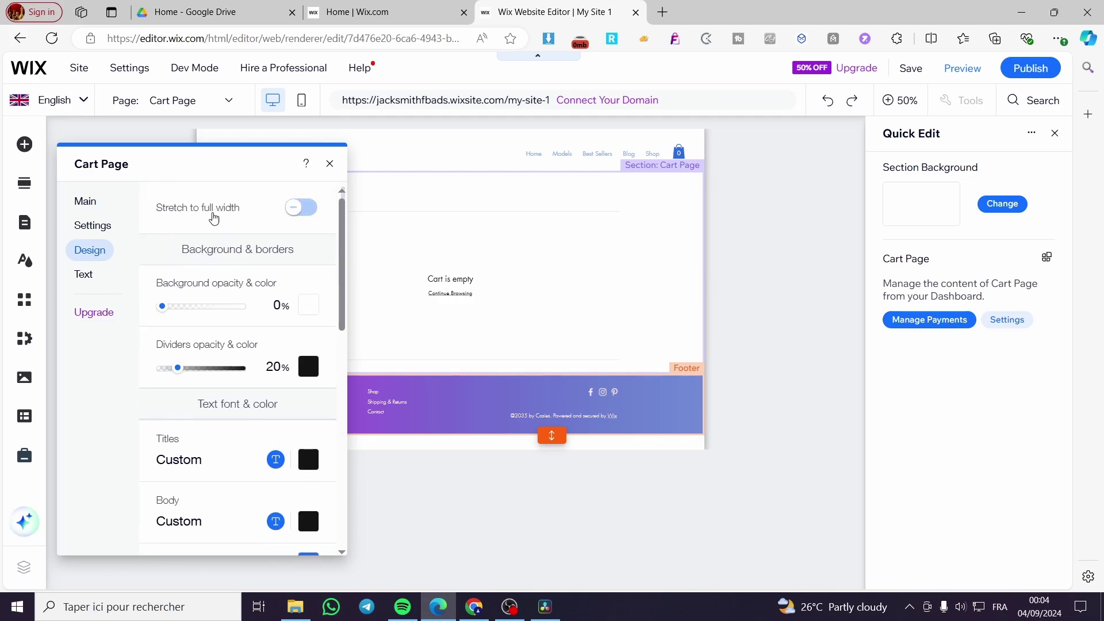
# - Try the Stretch to full width option on the cart page and switch it back off
pyautogui.click(308, 212)
pyautogui.click(308, 212)
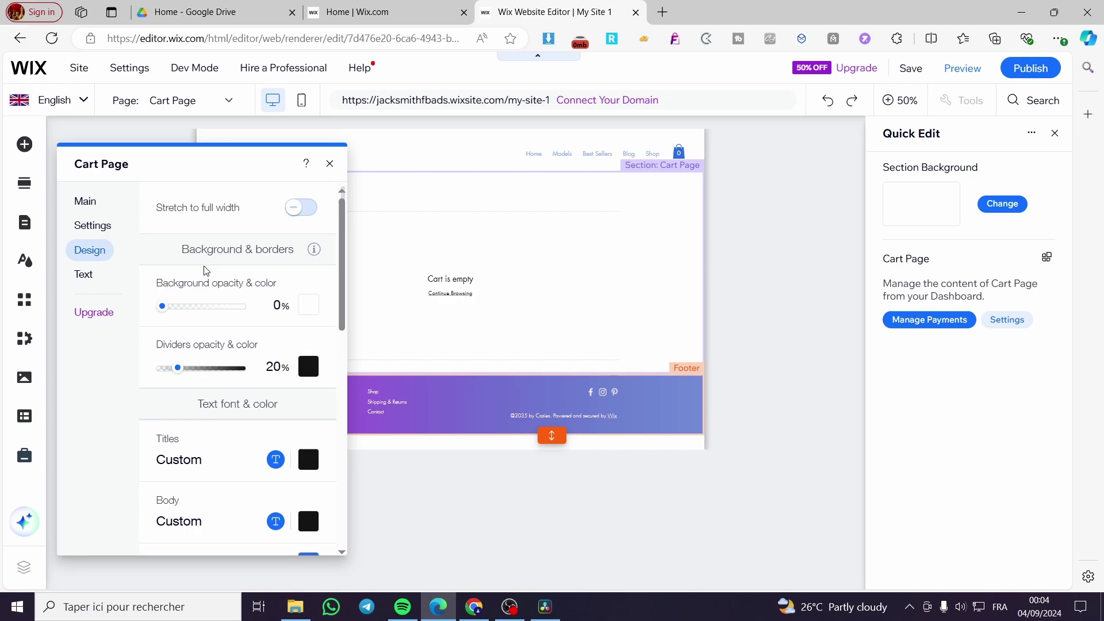
pyautogui.click(294, 212)
pyautogui.click(295, 213)
pyautogui.click(301, 206)
pyautogui.click(302, 206)
pyautogui.click(301, 209)
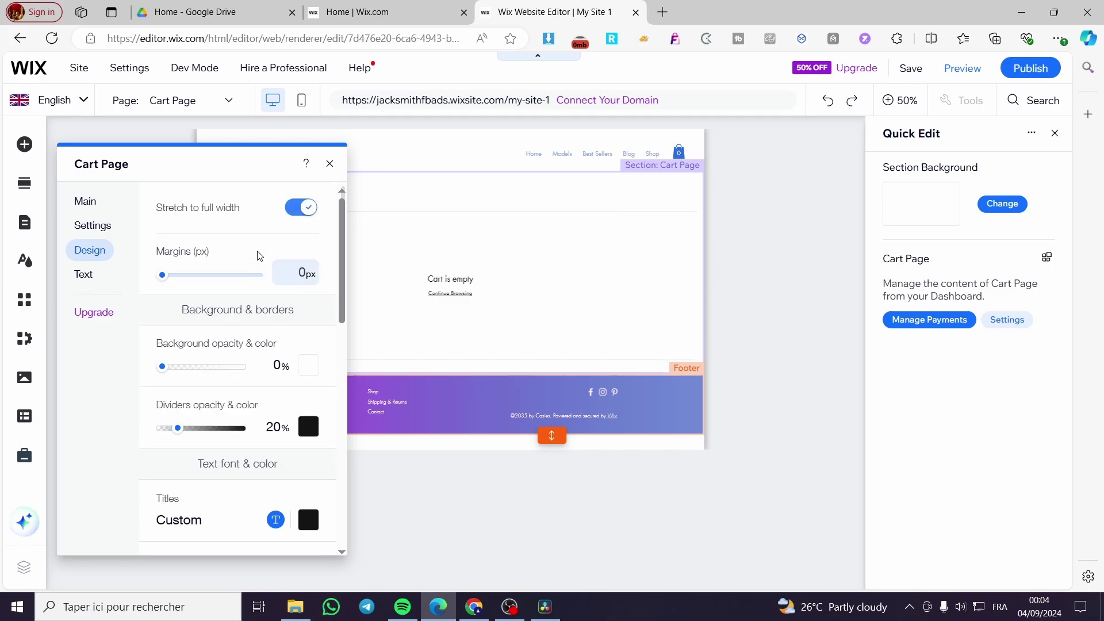
pyautogui.click(295, 211)
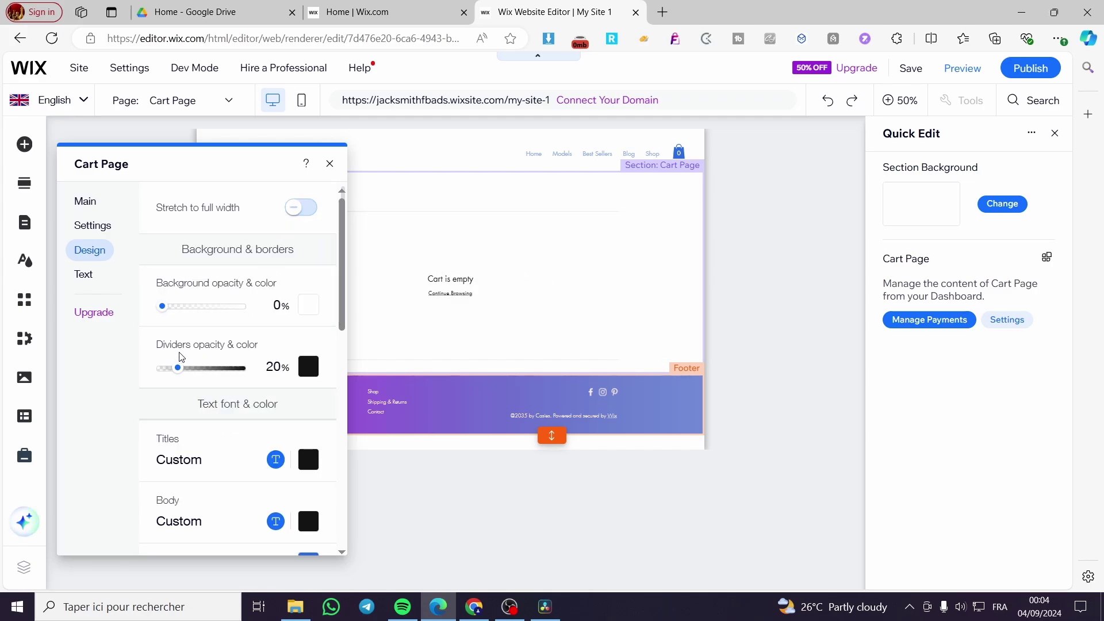
# - Examine the font list and the color choices available for the cart page titles
pyautogui.scroll(-3, 181, 357)
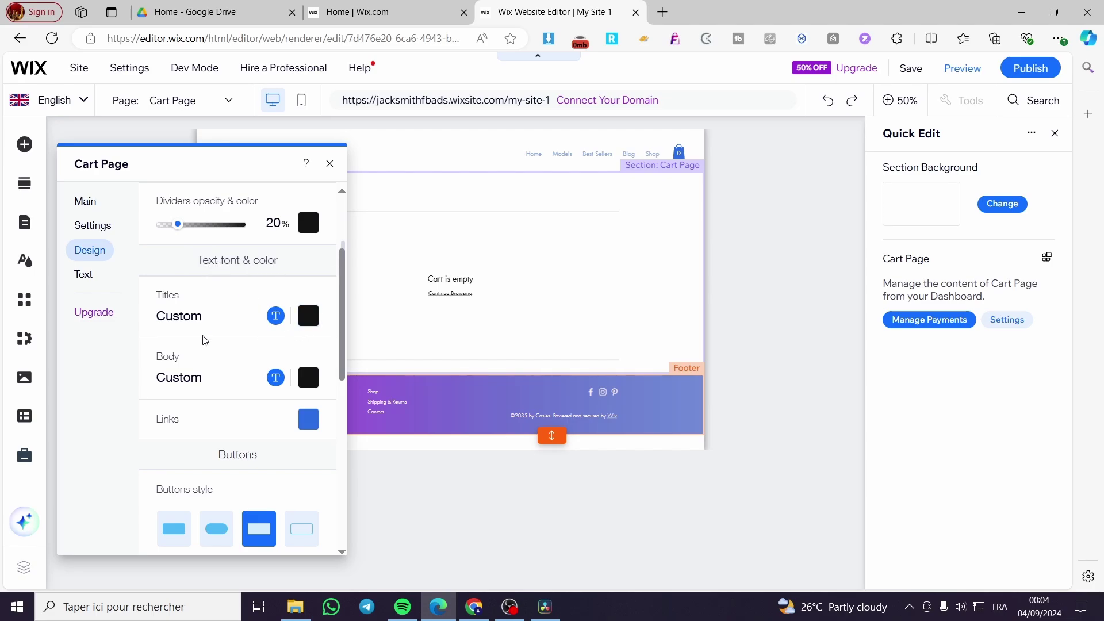
pyautogui.click(274, 316)
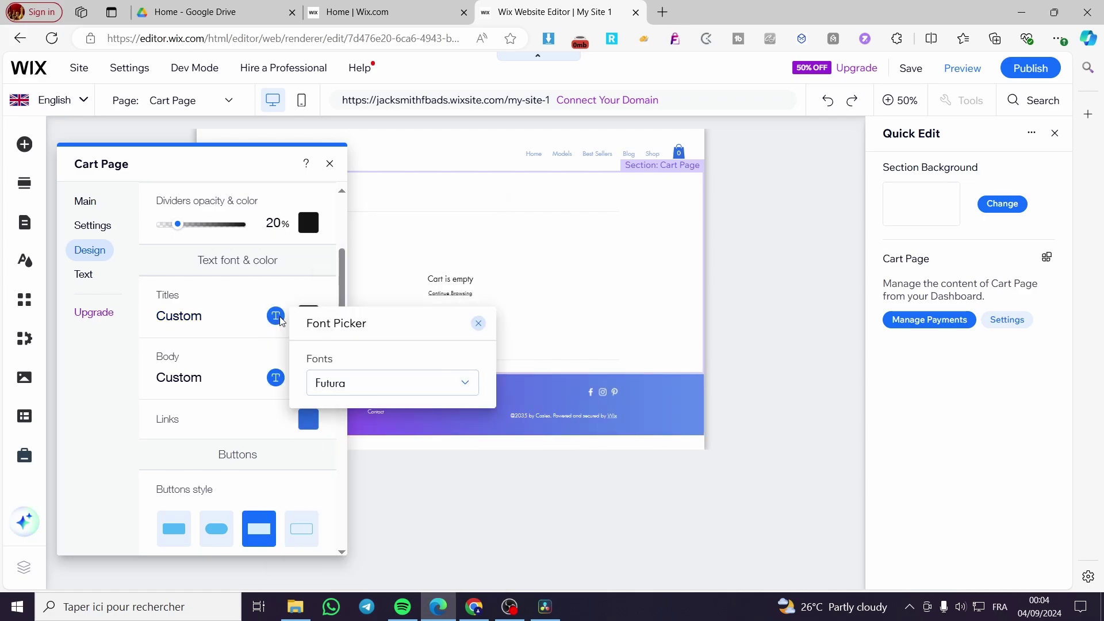
pyautogui.click(456, 384)
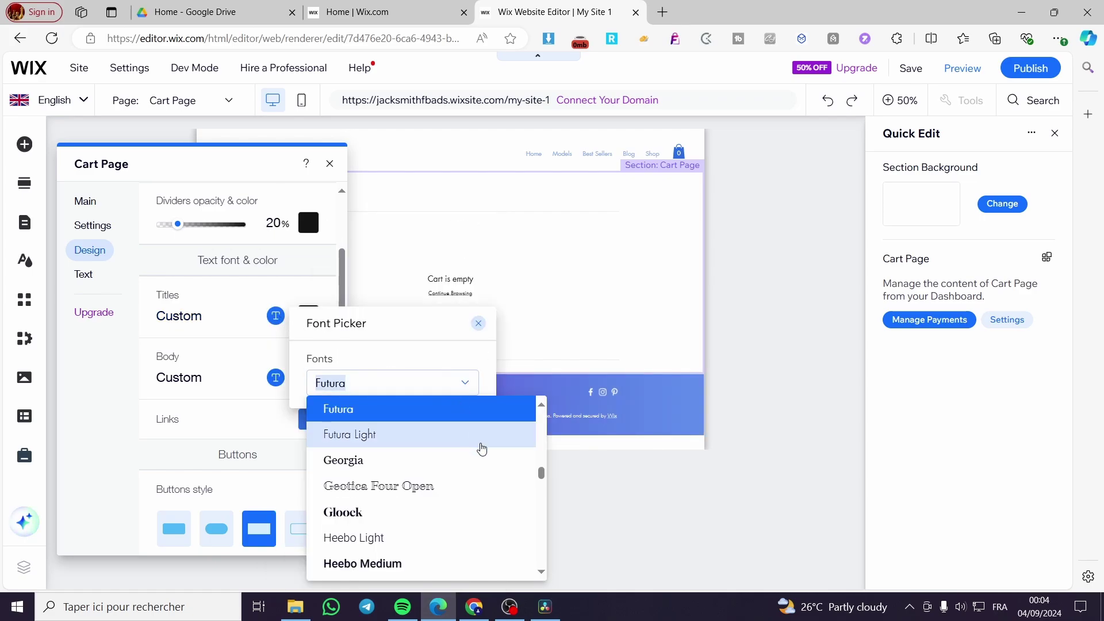
pyautogui.scroll(-5, 481, 449)
pyautogui.scroll(-3, 486, 457)
pyautogui.scroll(4, 487, 457)
pyautogui.click(478, 324)
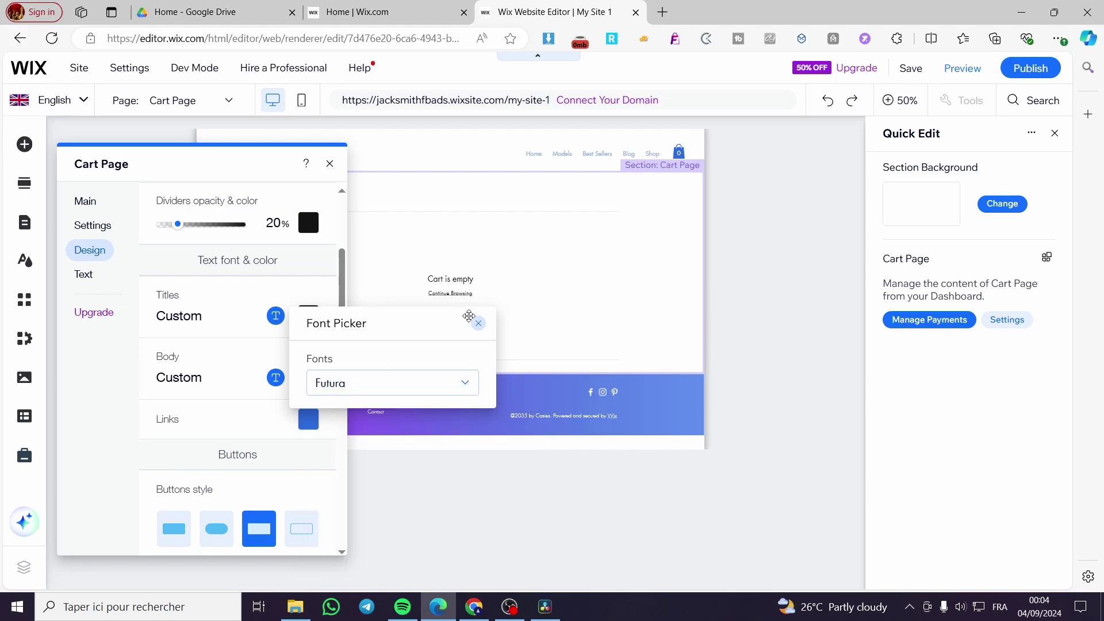
pyautogui.click(478, 323)
pyautogui.click(309, 316)
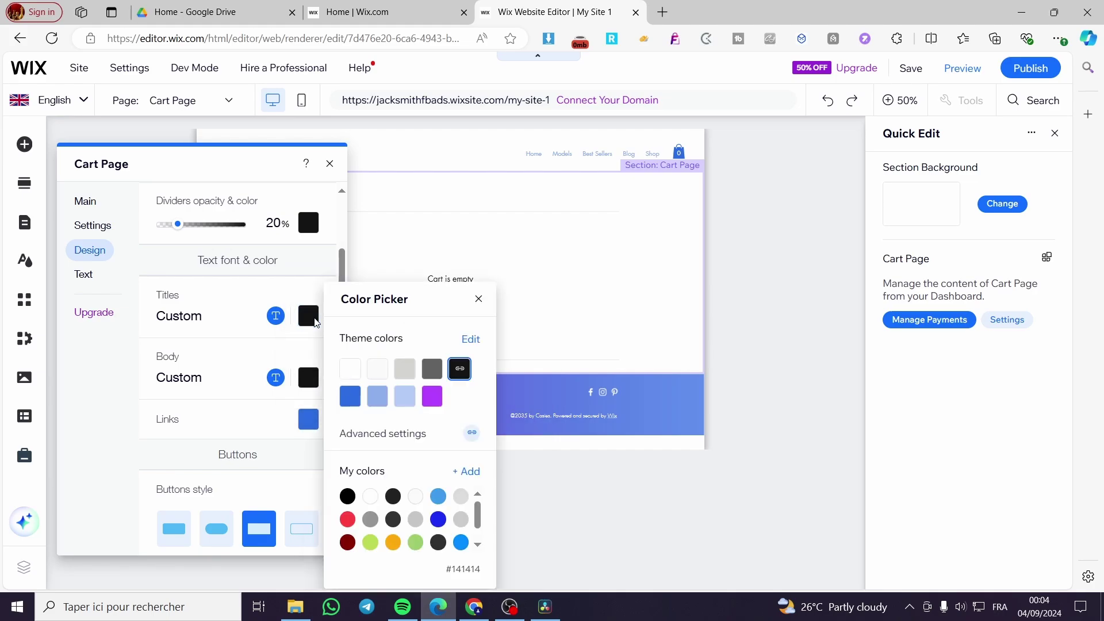
pyautogui.click(478, 300)
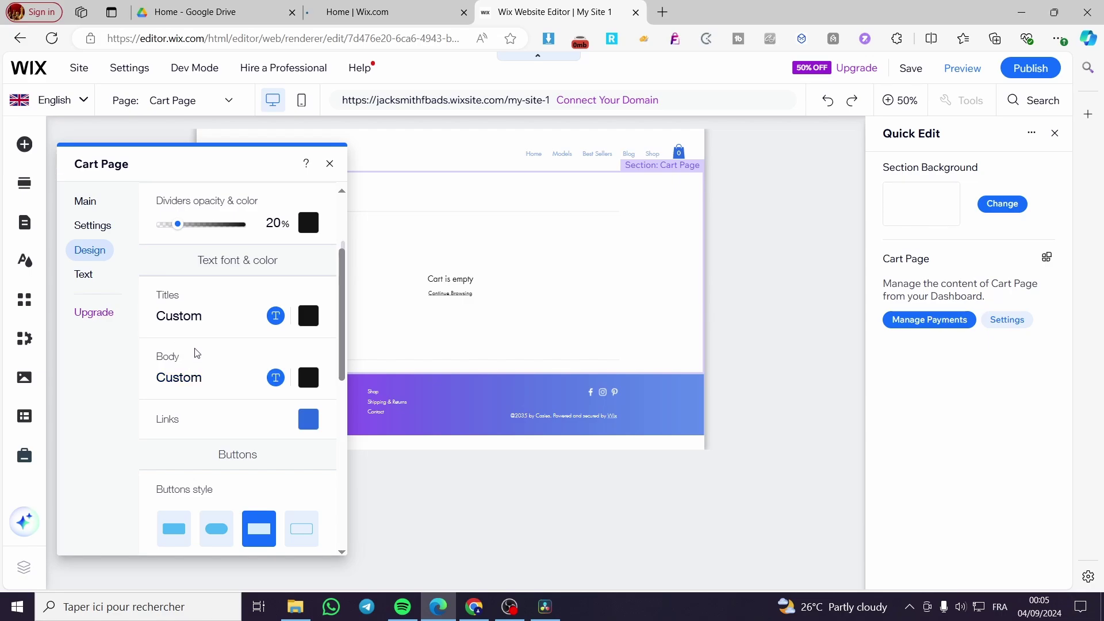
# - Try several button styles for the cart page and apply the filled style with rounded ends
pyautogui.scroll(-2, 262, 314)
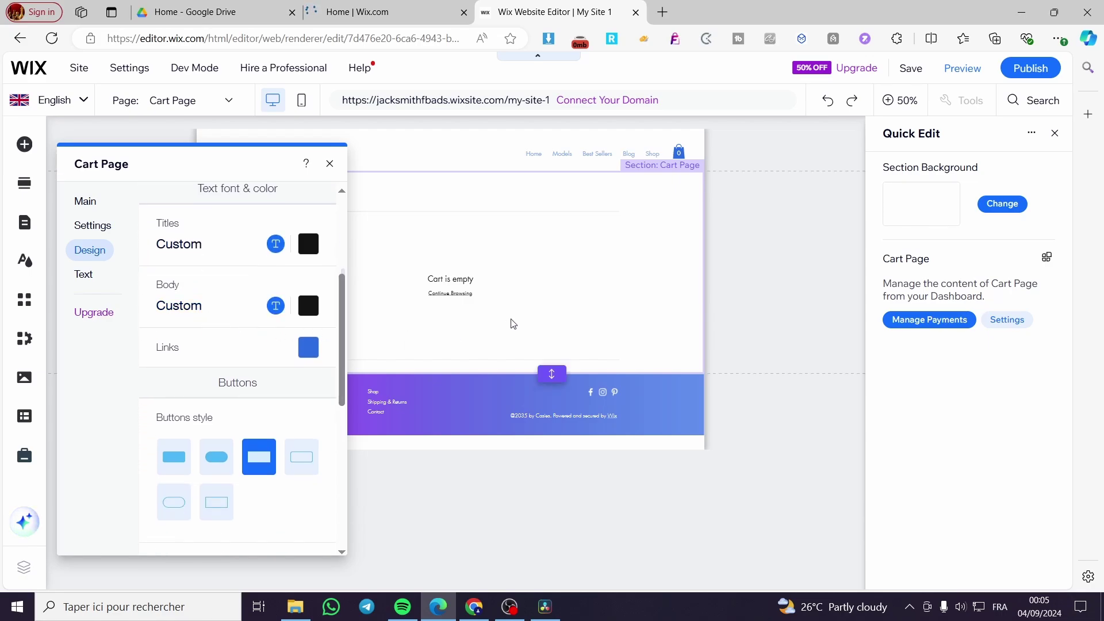
pyautogui.scroll(-2, 252, 362)
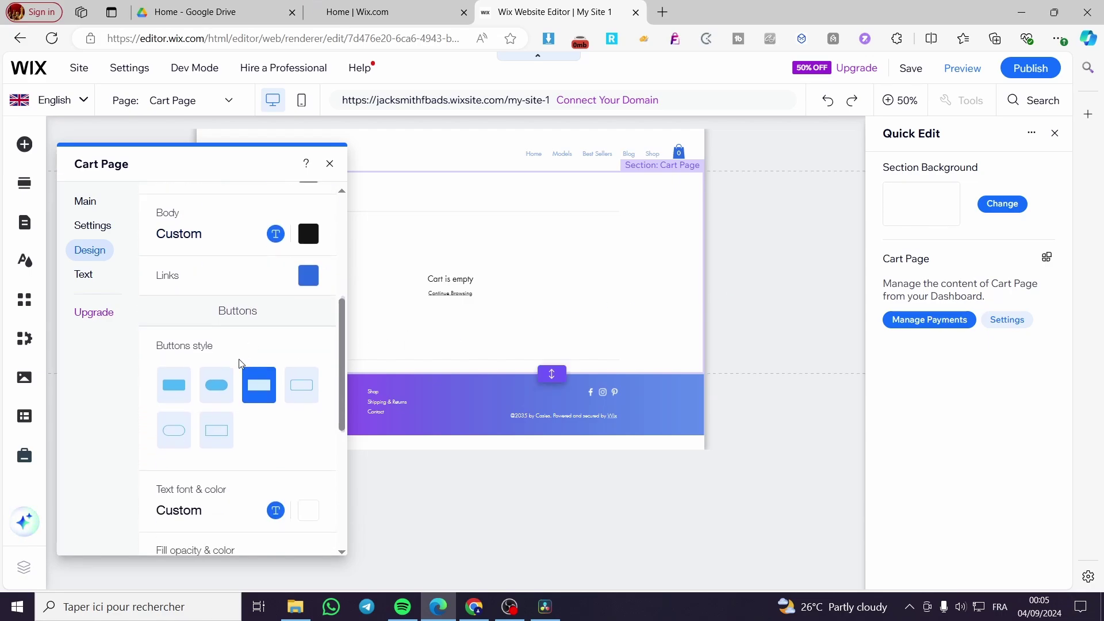
pyautogui.scroll(-2, 206, 356)
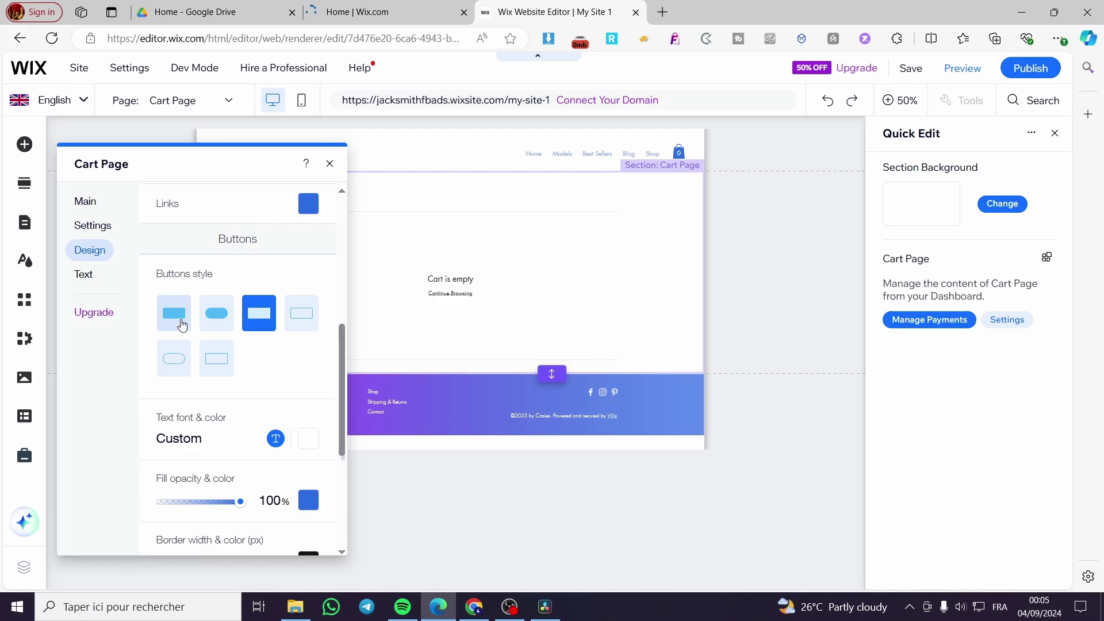
pyautogui.click(286, 328)
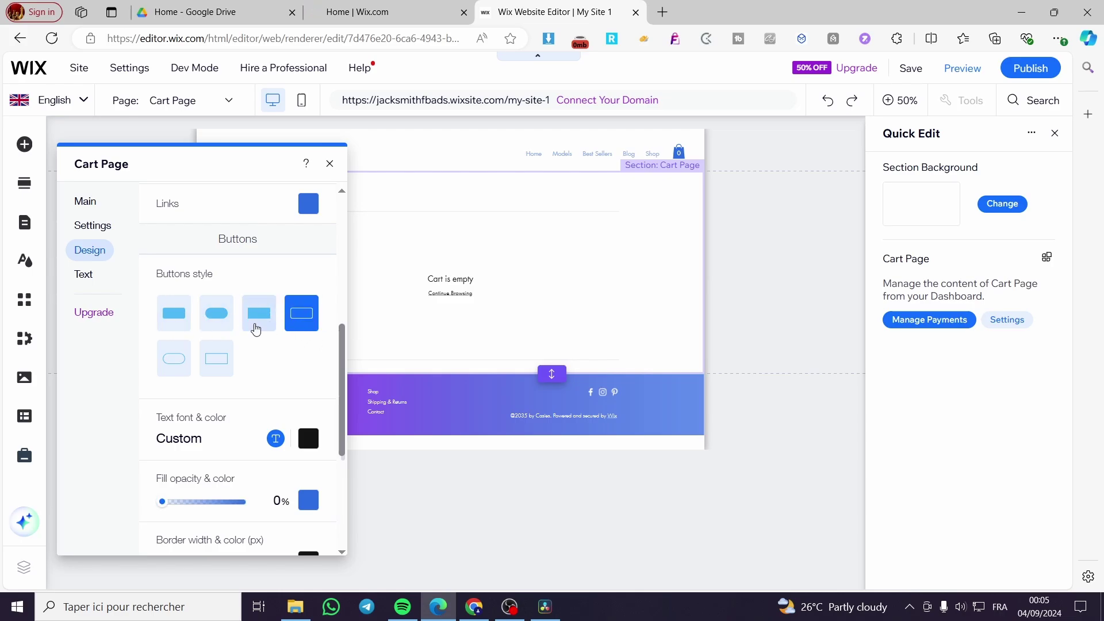
pyautogui.click(216, 318)
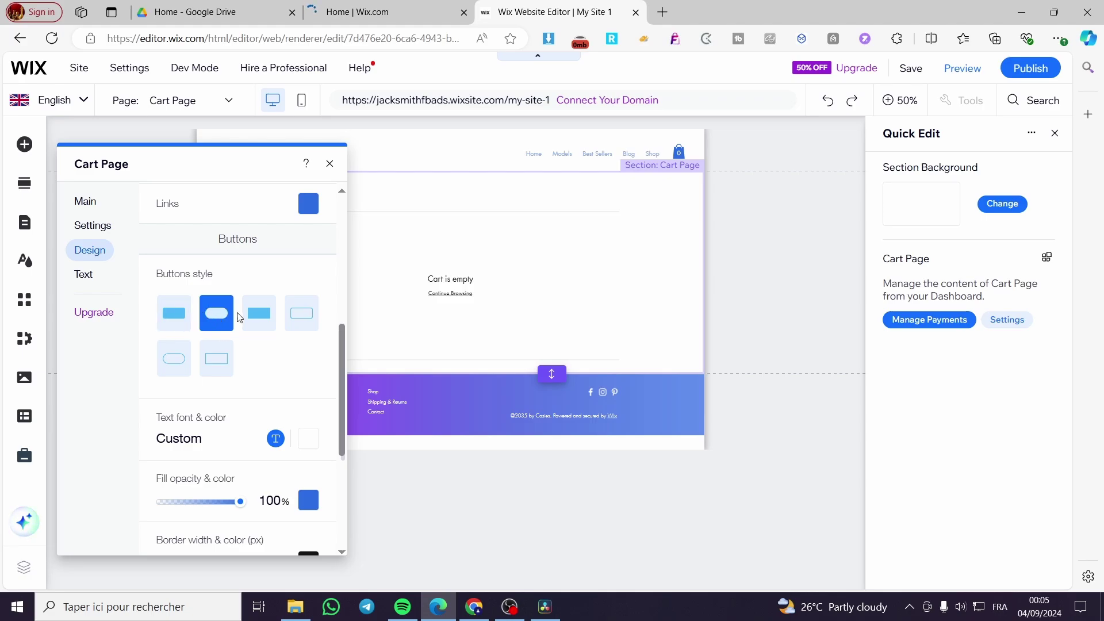
pyautogui.click(181, 317)
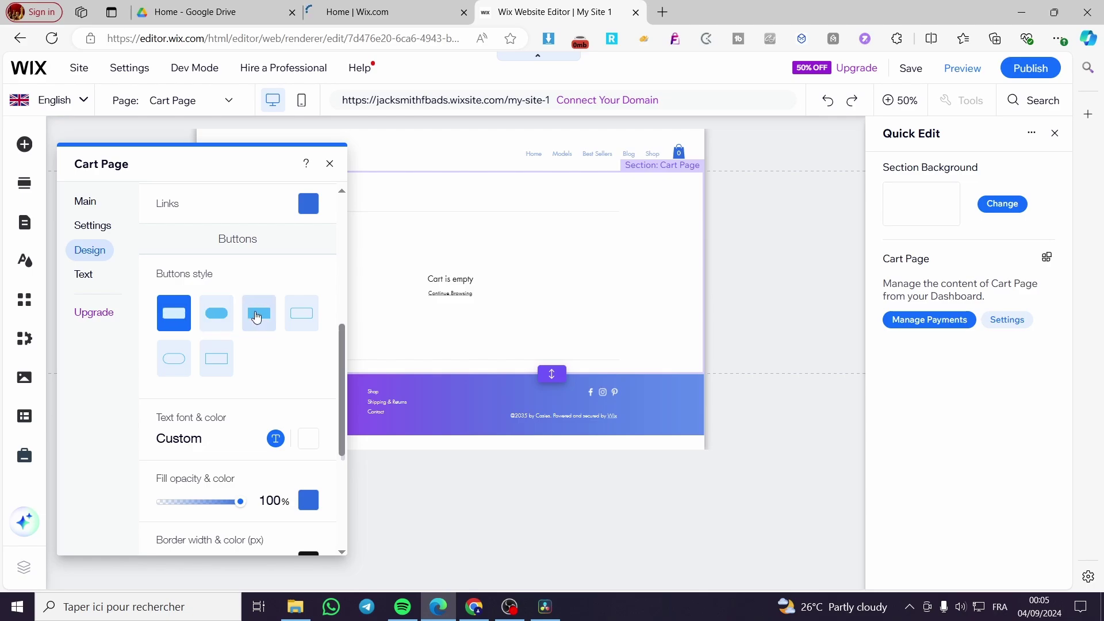
pyautogui.click(217, 322)
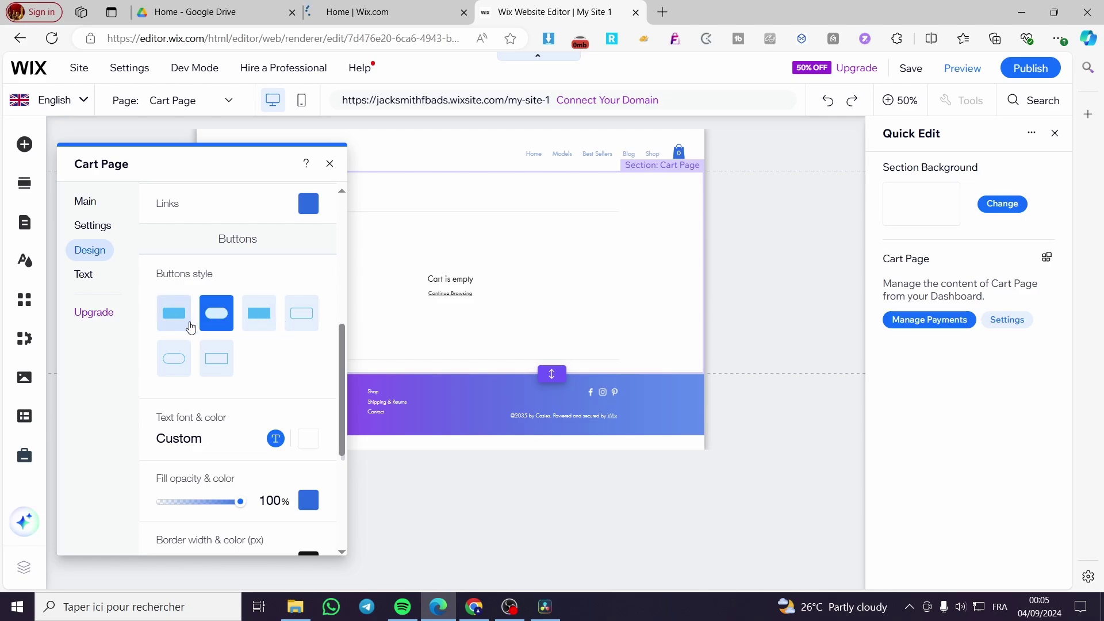
# - Review the cart buttons' fill, border and corner radius options and the payment method button styles
pyautogui.scroll(-1, 264, 343)
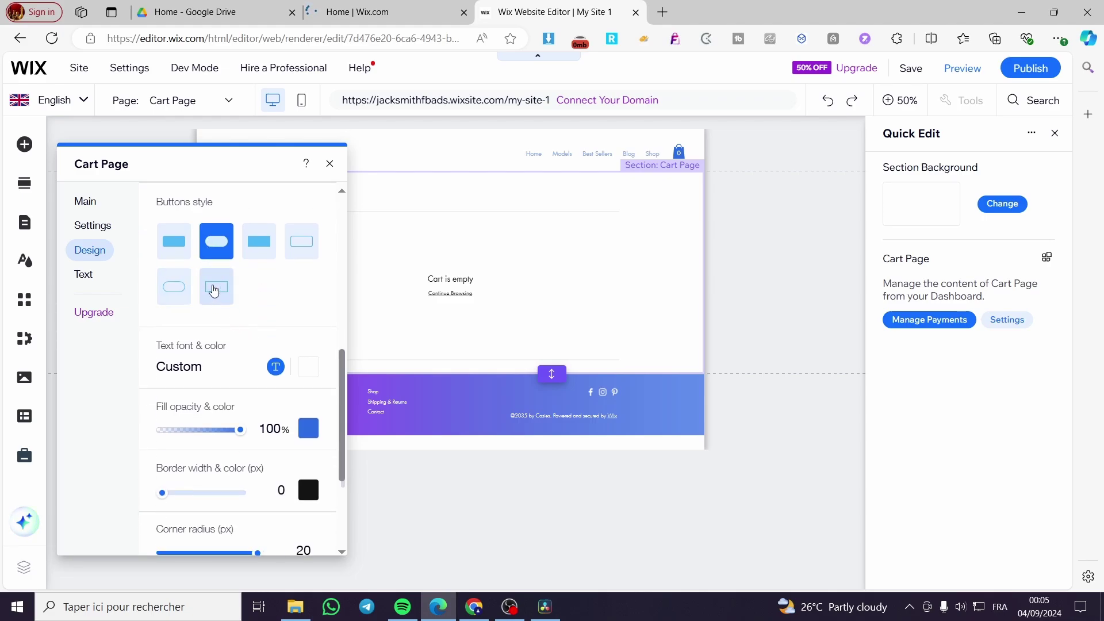
pyautogui.scroll(-2, 277, 325)
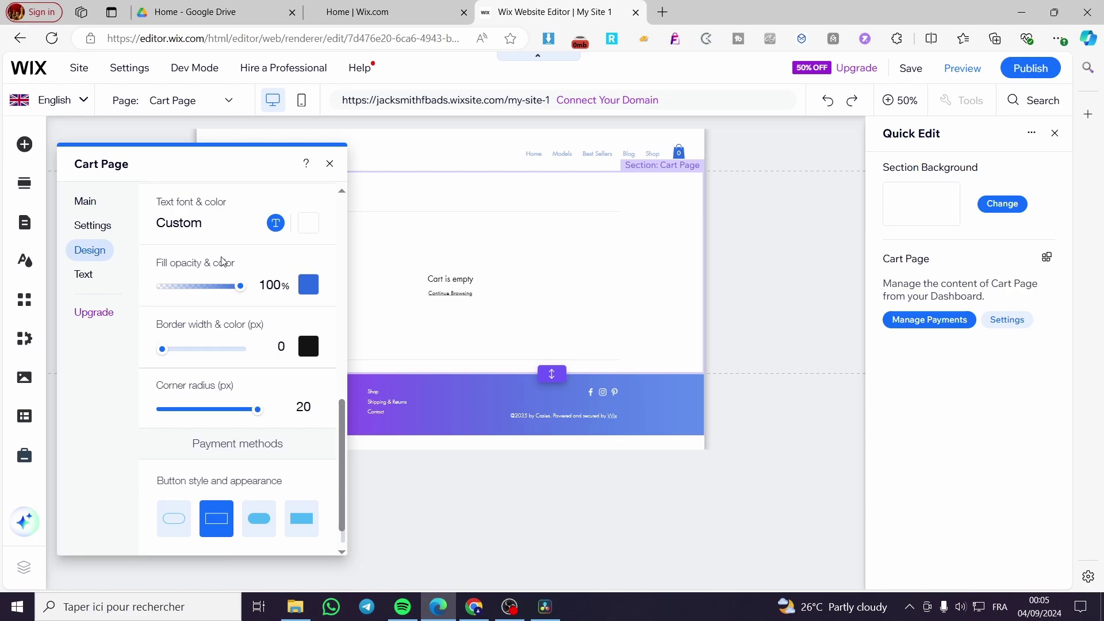
pyautogui.scroll(-1, 231, 438)
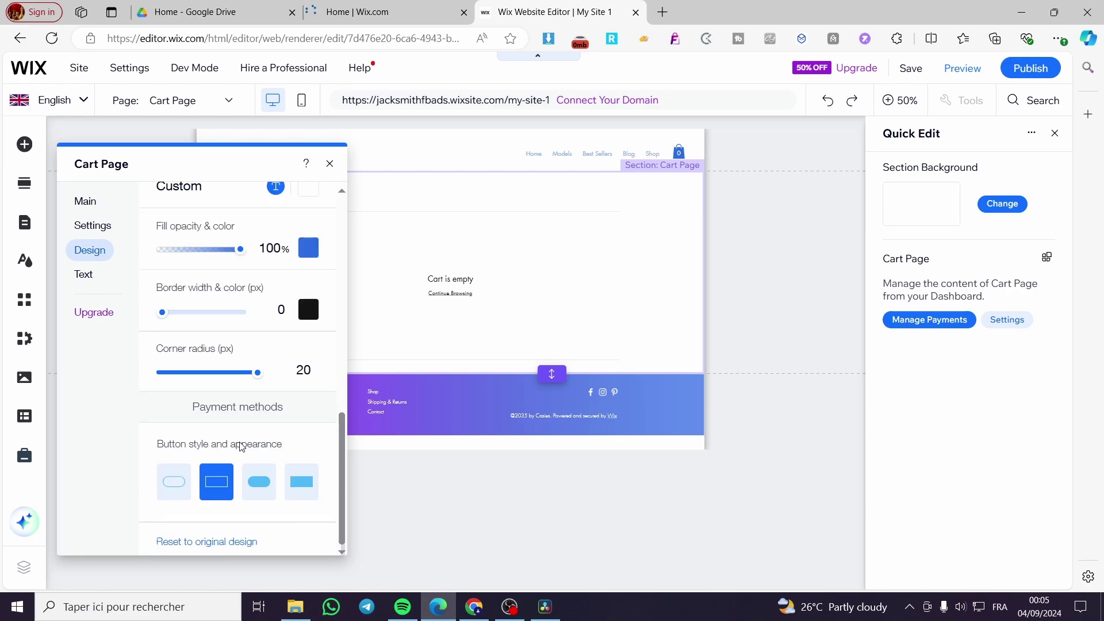
# - Review the cart page's editable texts, then close its settings and the Quick Edit panel
pyautogui.click(101, 282)
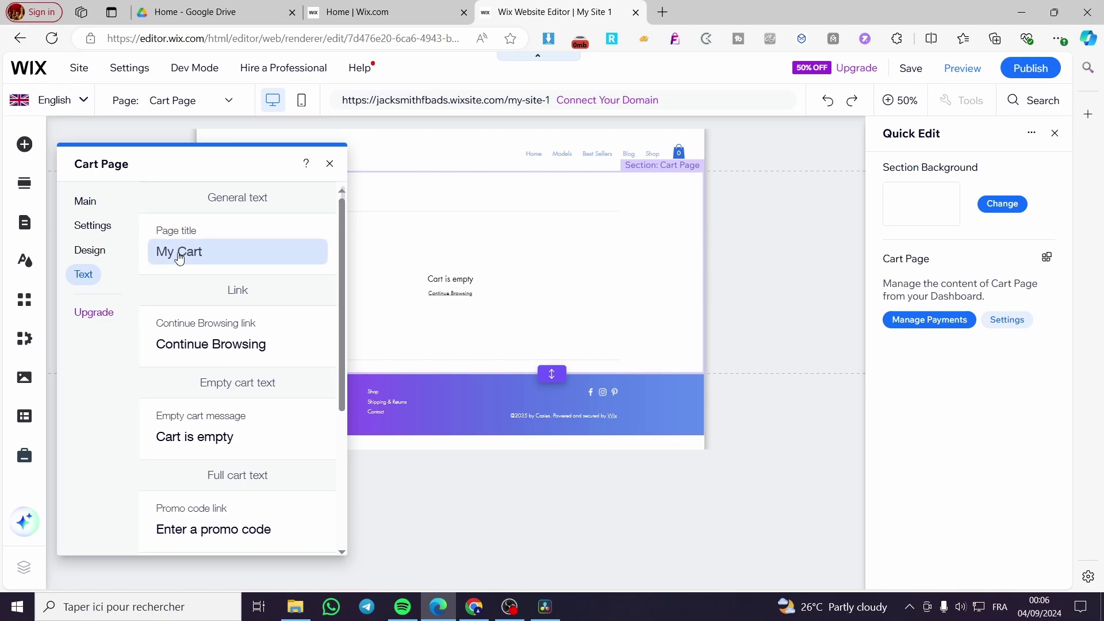
pyautogui.scroll(-4, 230, 351)
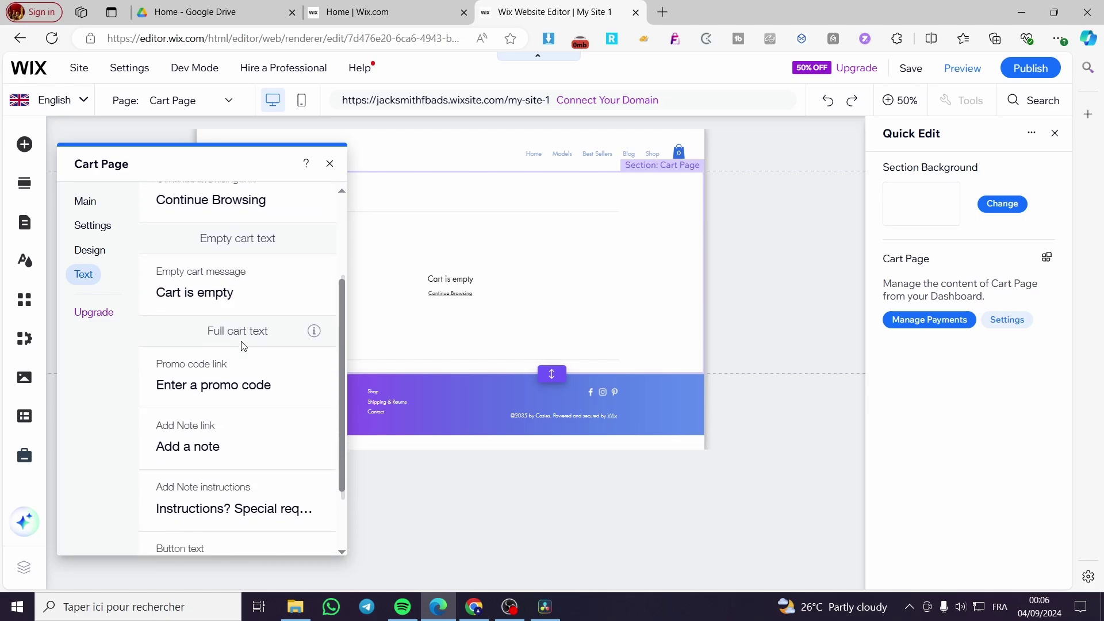
pyautogui.click(330, 163)
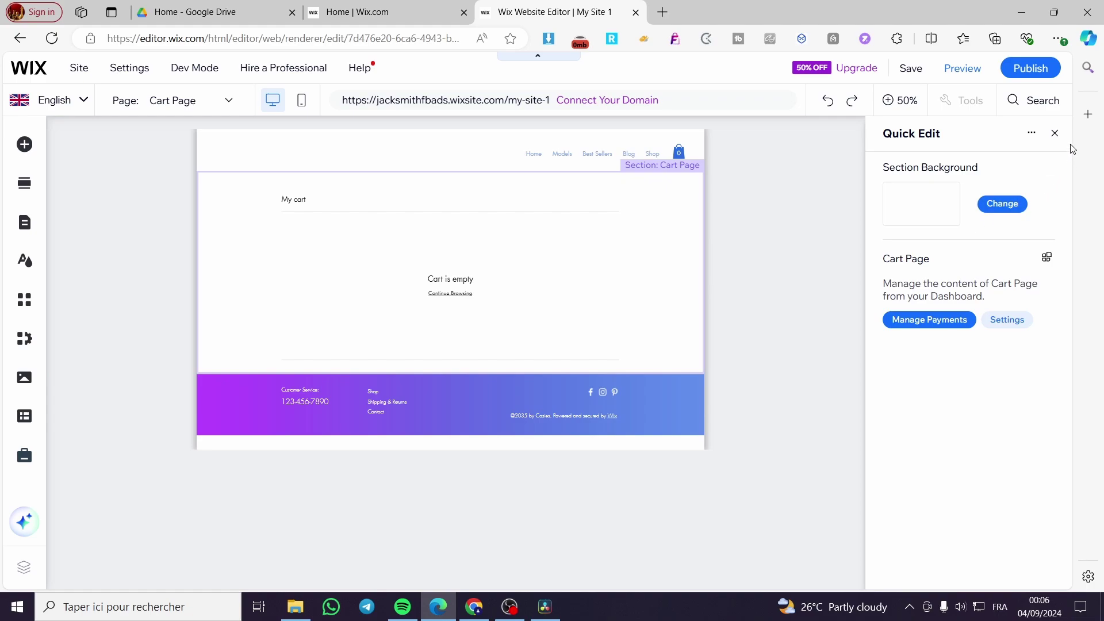
pyautogui.click(1055, 133)
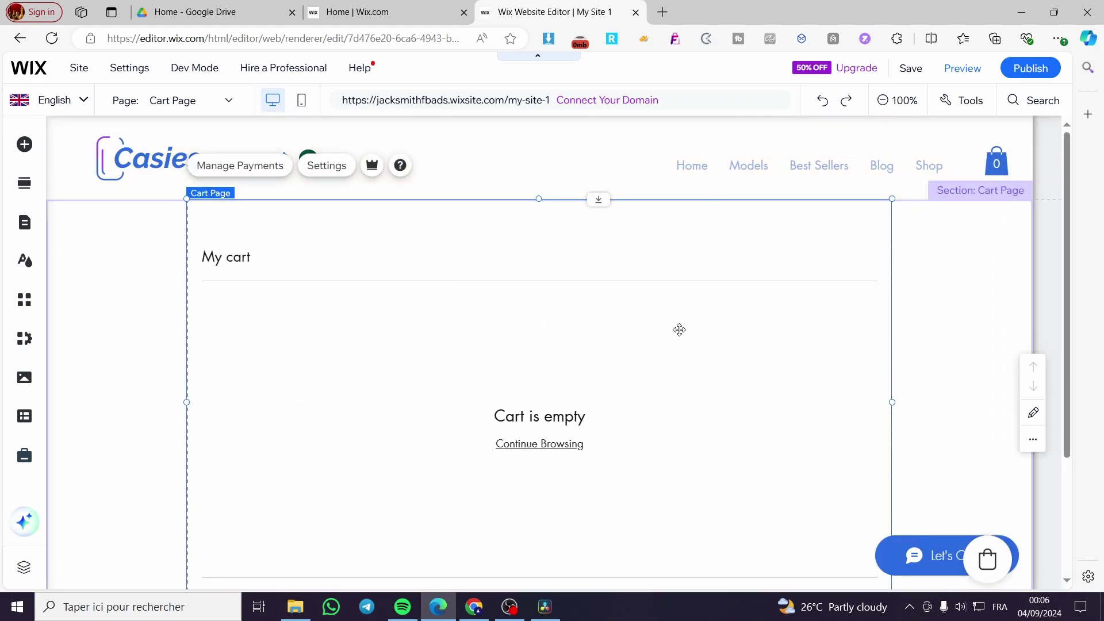
# - Open the settings of the header's cart icon and examine the icon designs and style options
pyautogui.click(996, 167)
pyautogui.click(998, 165)
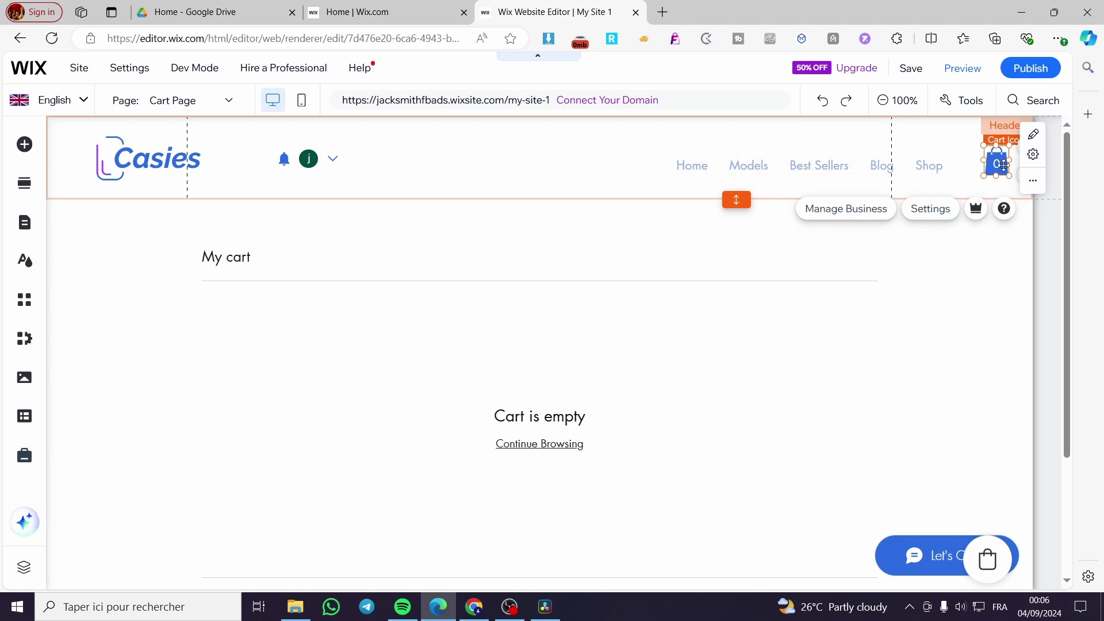
pyautogui.click(944, 215)
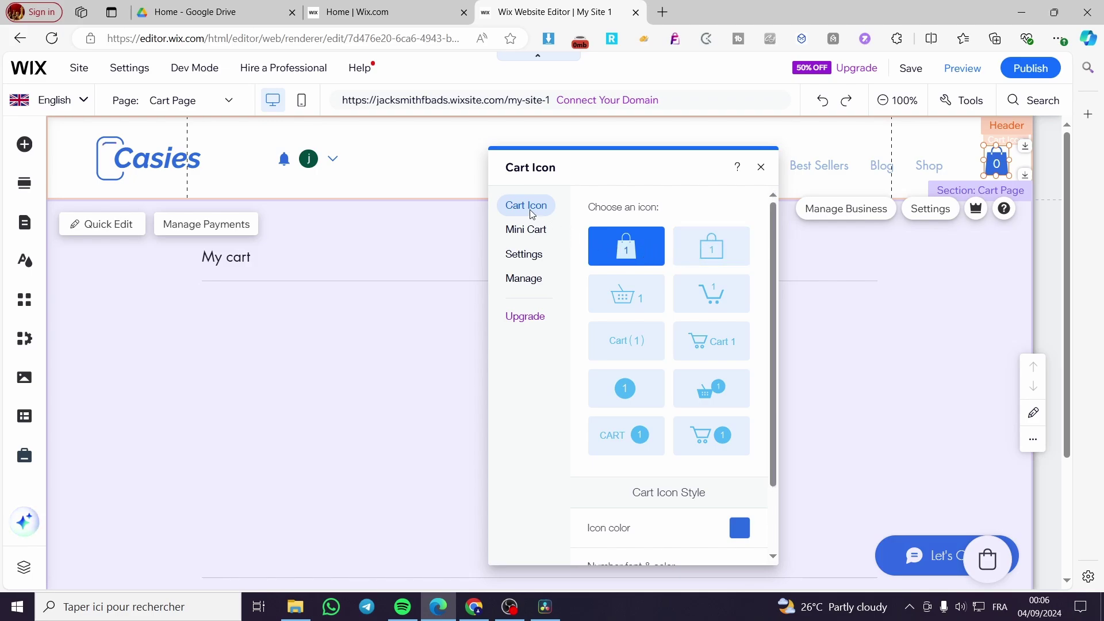
pyautogui.scroll(-2, 698, 320)
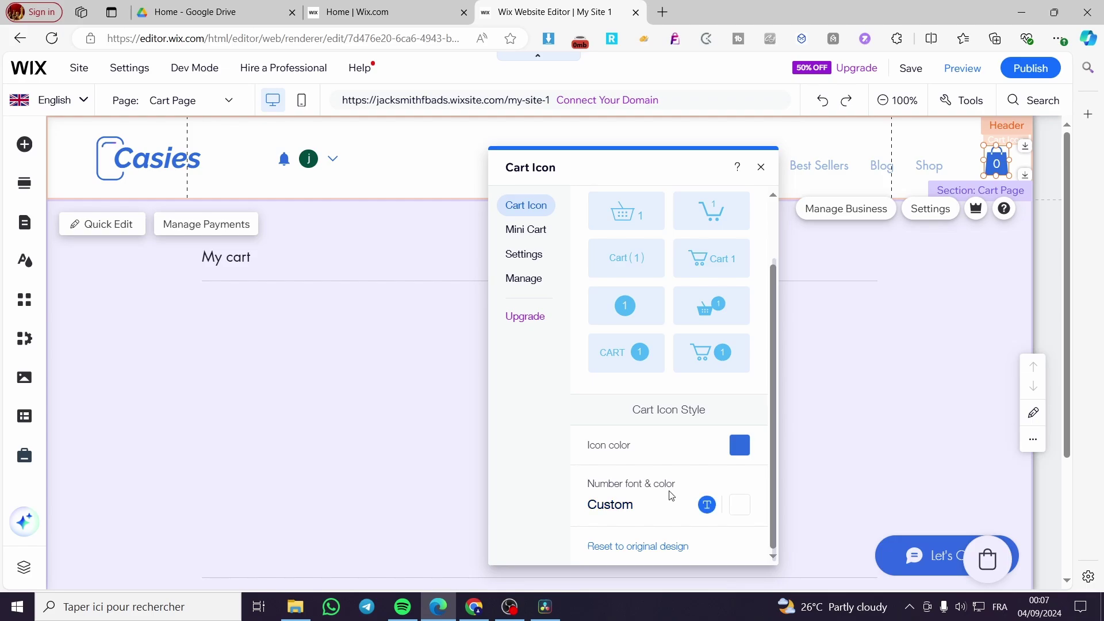
pyautogui.scroll(1, 632, 449)
# - Examine the Mini Cart's text options and open its design options
pyautogui.click(526, 229)
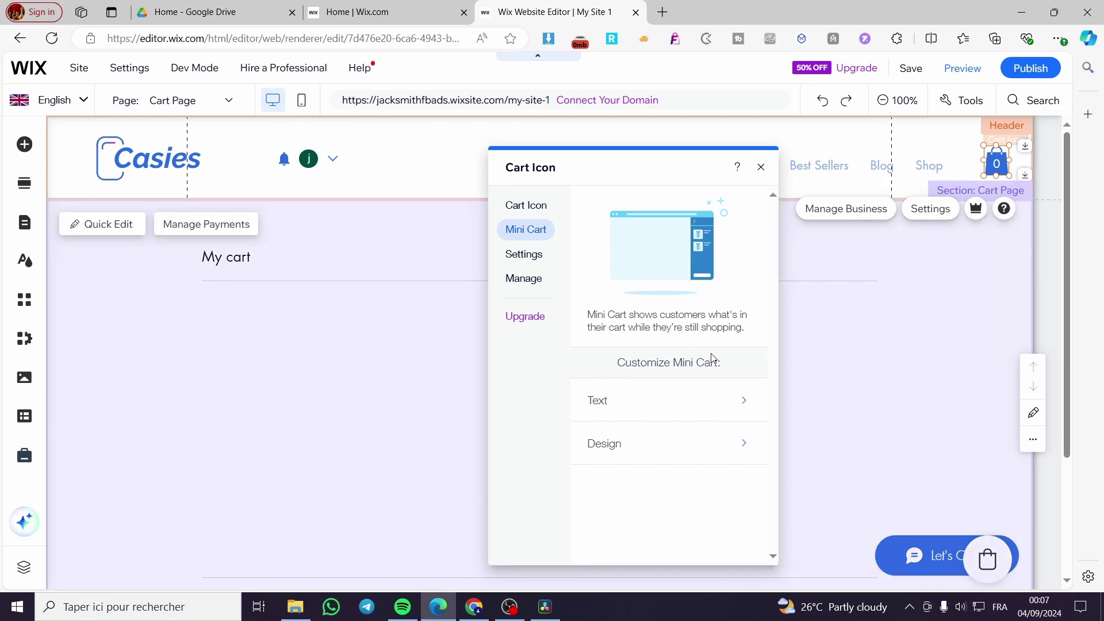
pyautogui.click(739, 397)
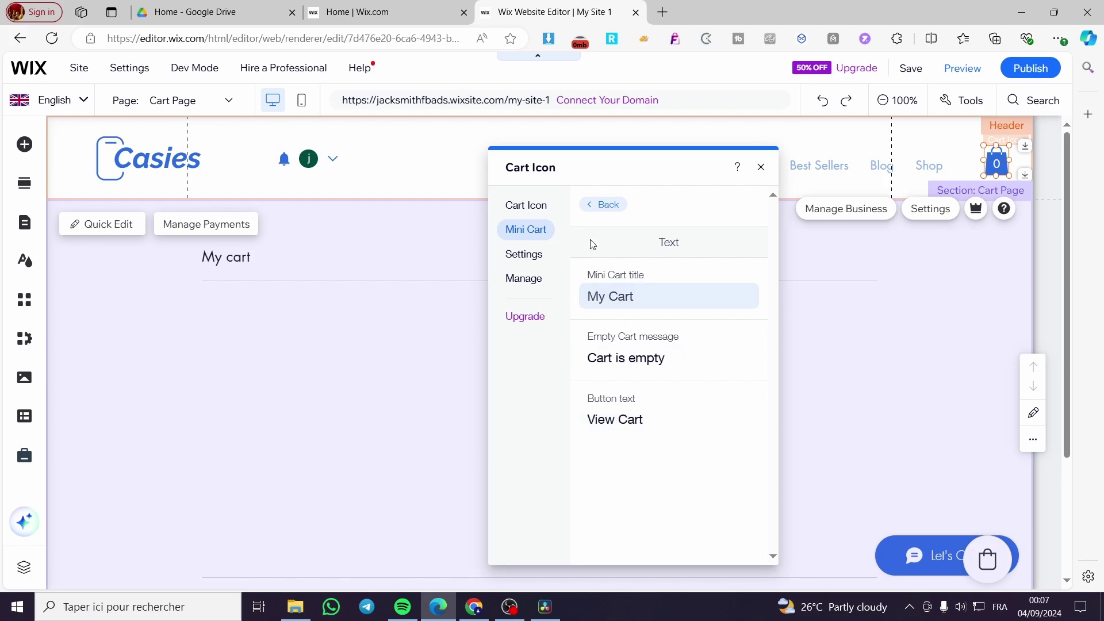
pyautogui.click(597, 205)
pyautogui.click(695, 448)
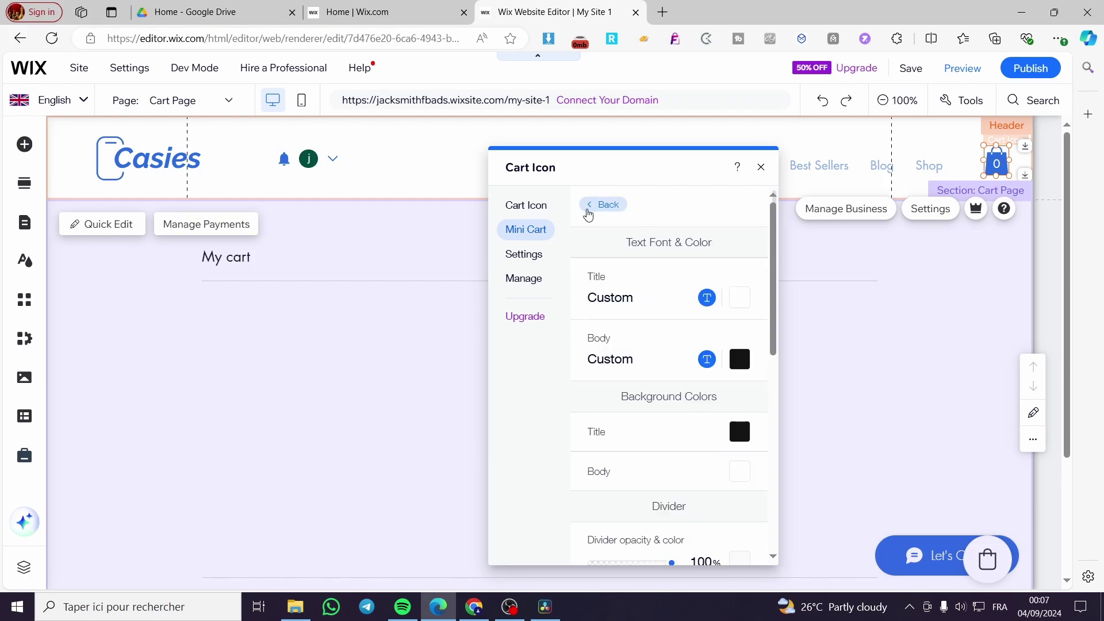
# - Leave the Mini Cart design options and review the settings for what the cart icon opens for visitors
pyautogui.click(589, 213)
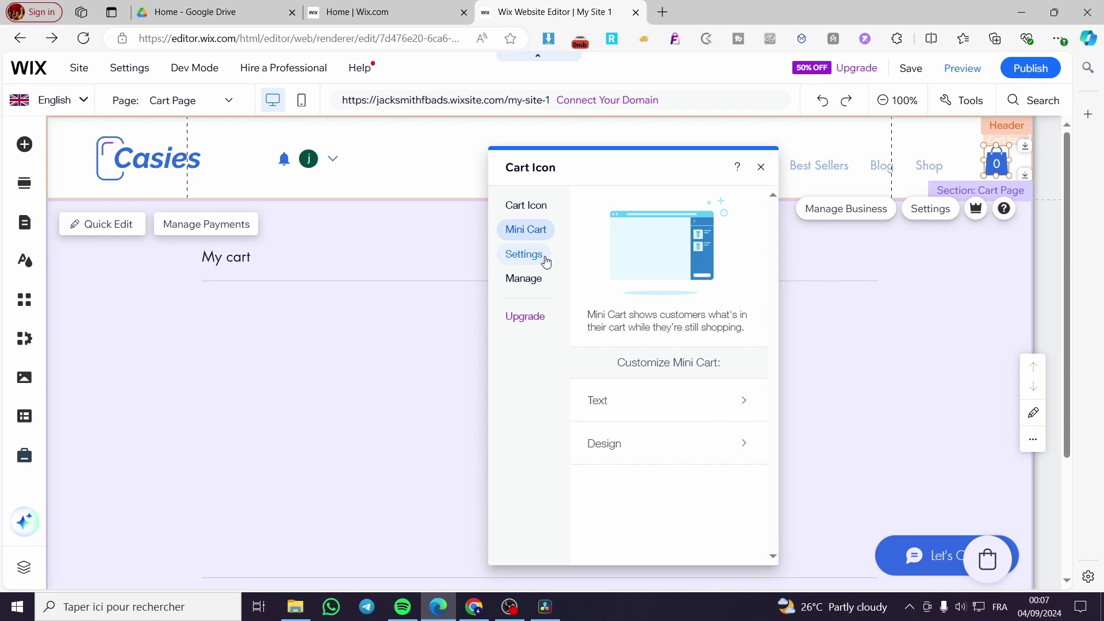
pyautogui.click(546, 261)
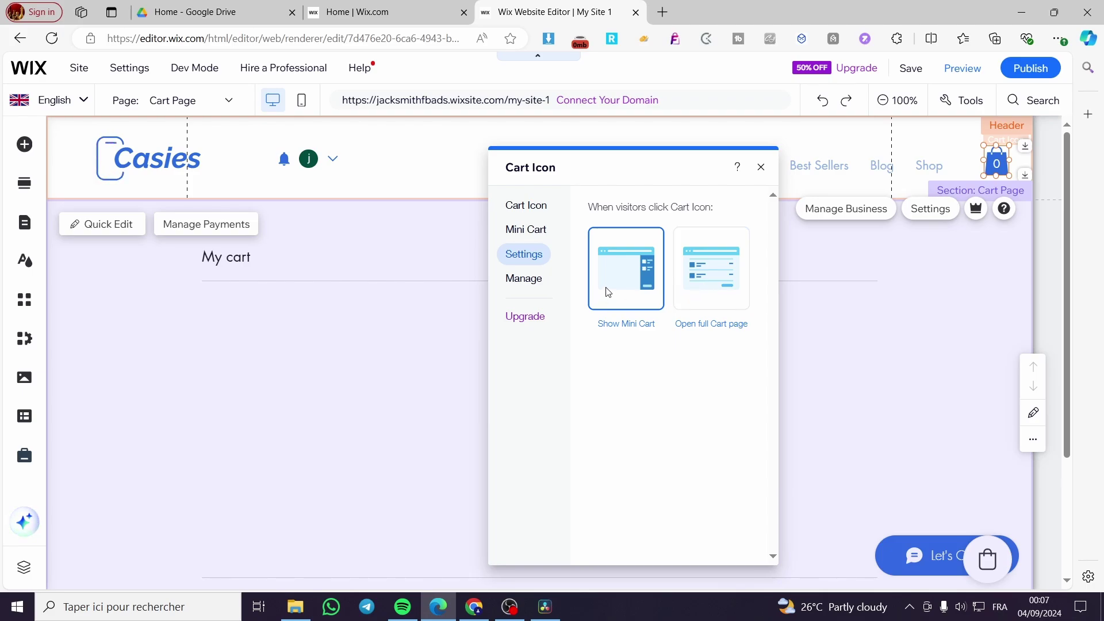
# - Open the store management dashboard from the cart icon's settings, then close both the dashboard and the settings
pyautogui.click(540, 282)
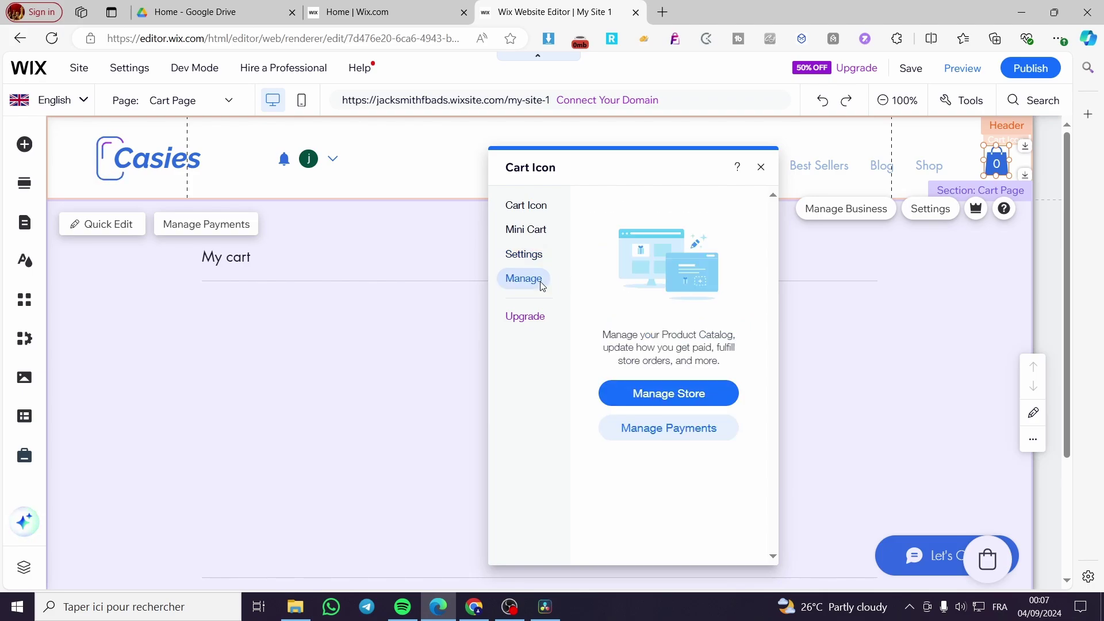
pyautogui.click(699, 394)
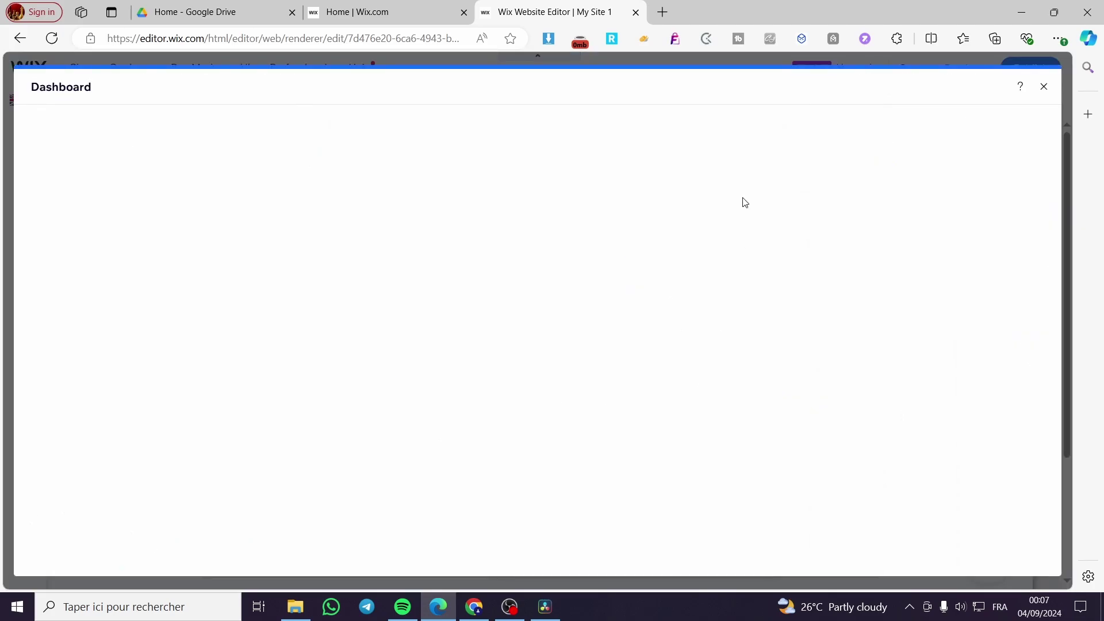
pyautogui.click(1044, 92)
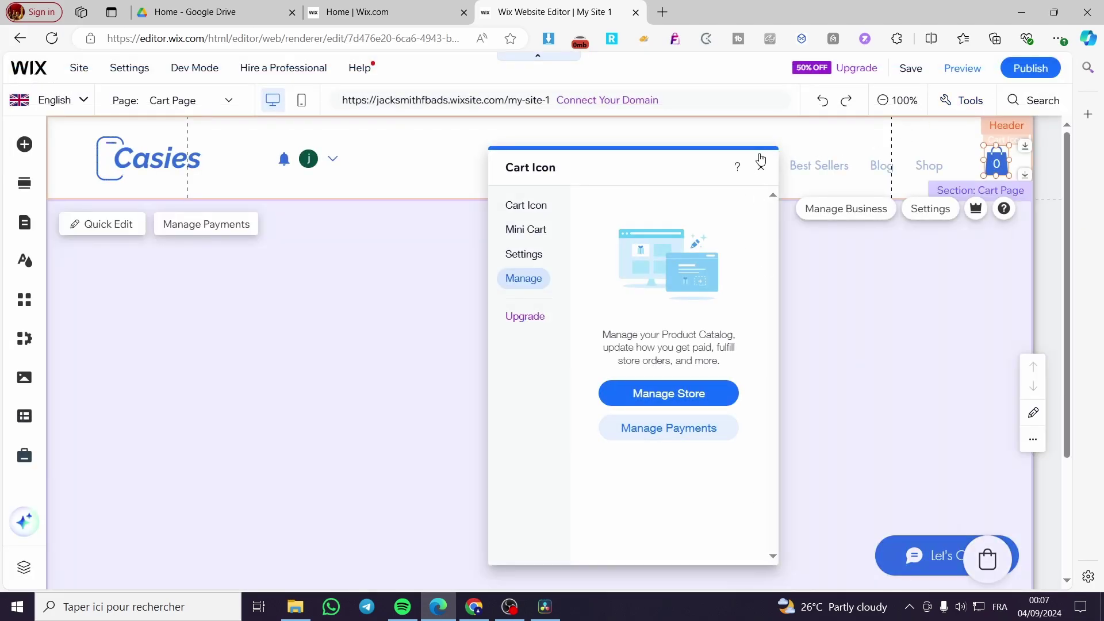
pyautogui.click(763, 166)
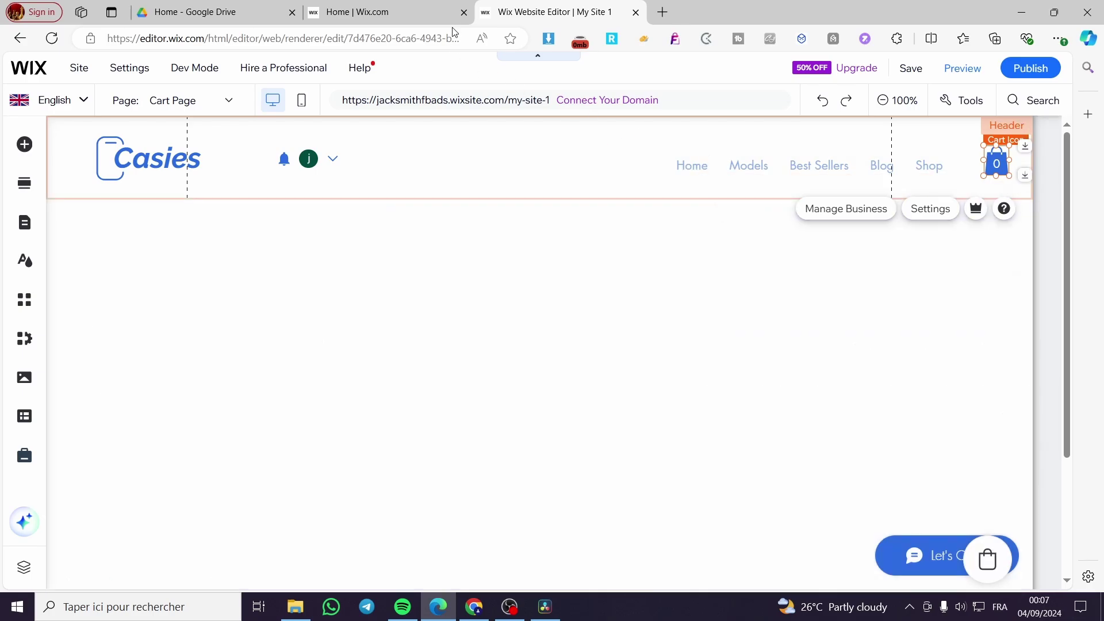